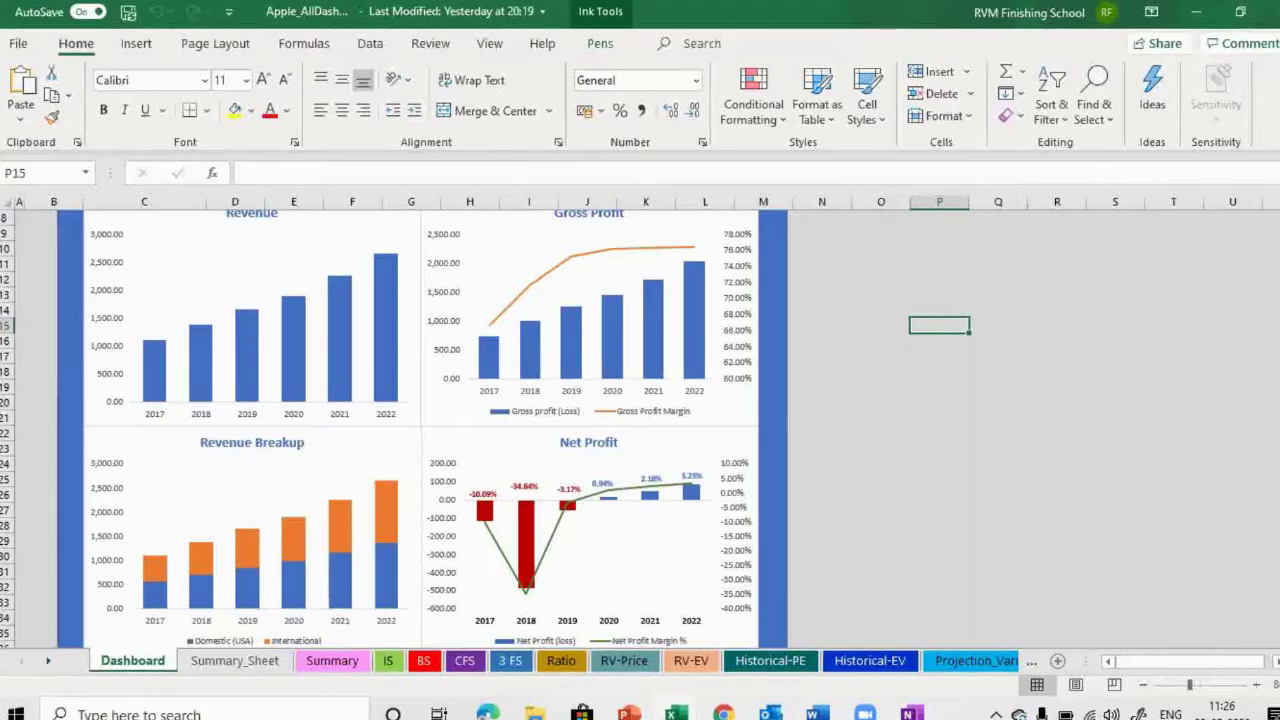
Look over the statement buttons and the valuation methods table on the Summary_Sheet sheet.
{"action": "left_click", "coordinate": [266, 662]}
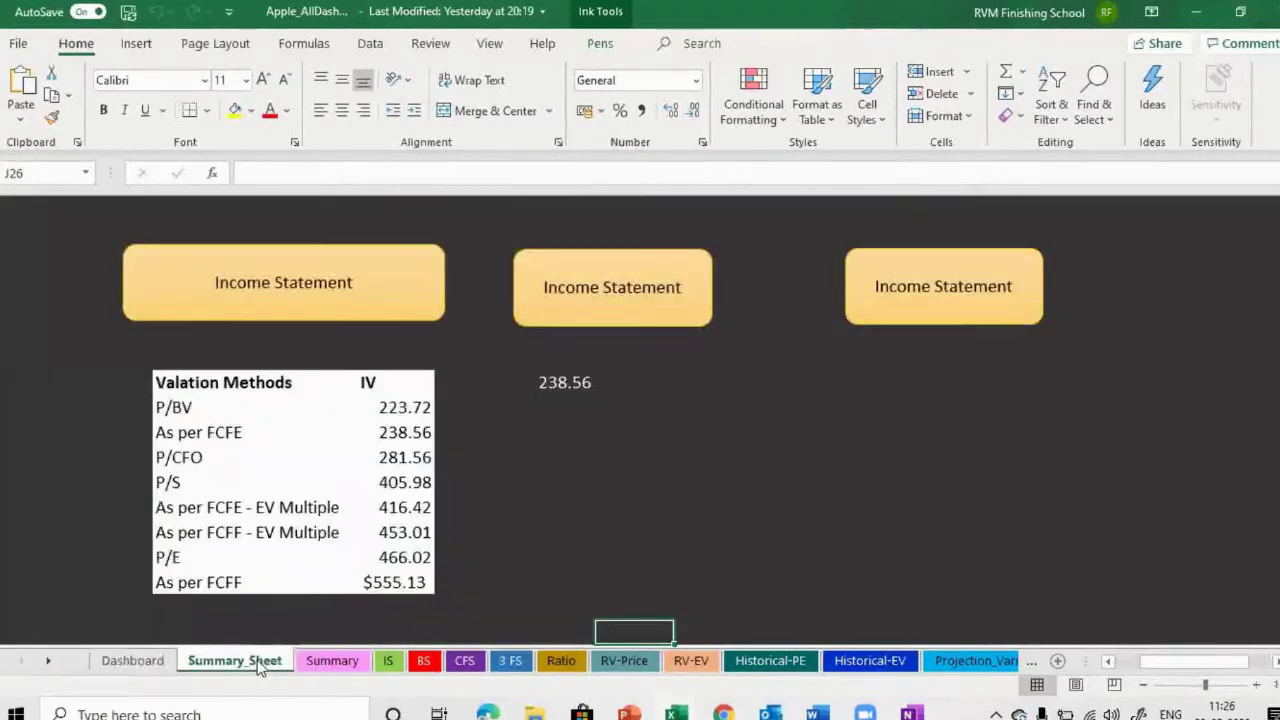
{"action": "scroll", "coordinate": [1174, 289], "scroll_direction": "up", "scroll_amount": 3}
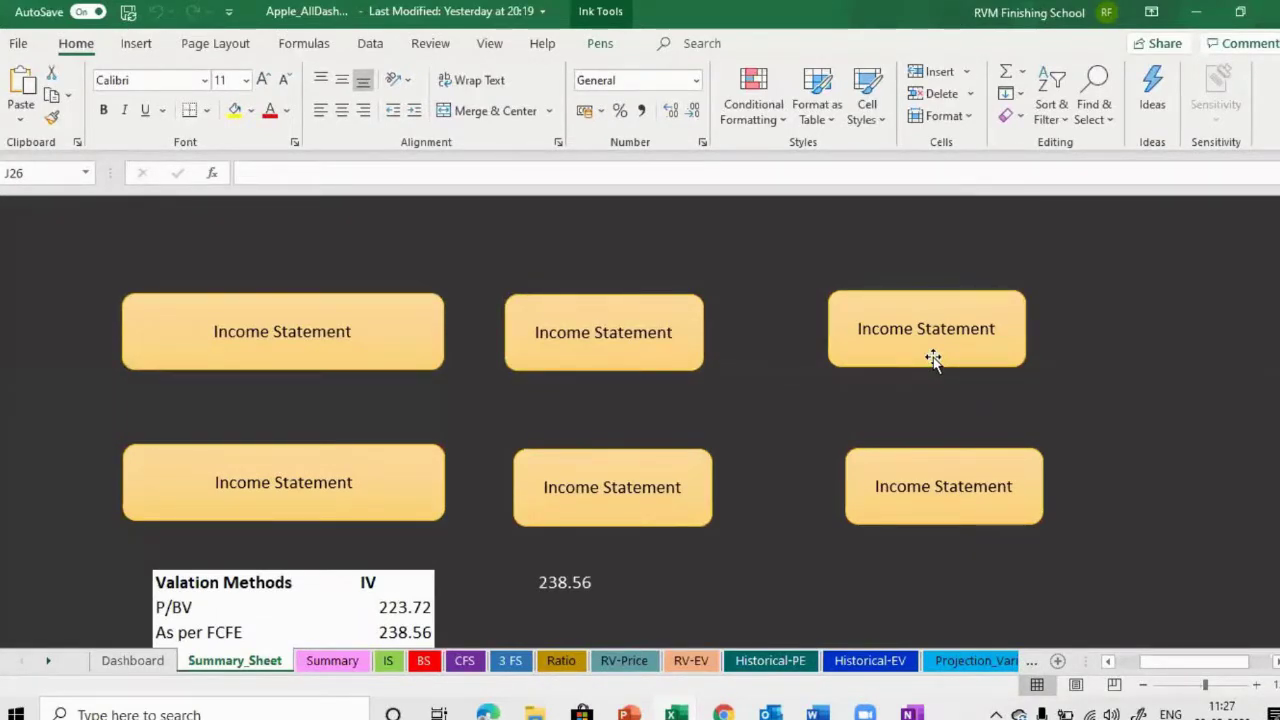
{"action": "scroll", "coordinate": [1260, 264], "scroll_direction": "down", "scroll_amount": 2}
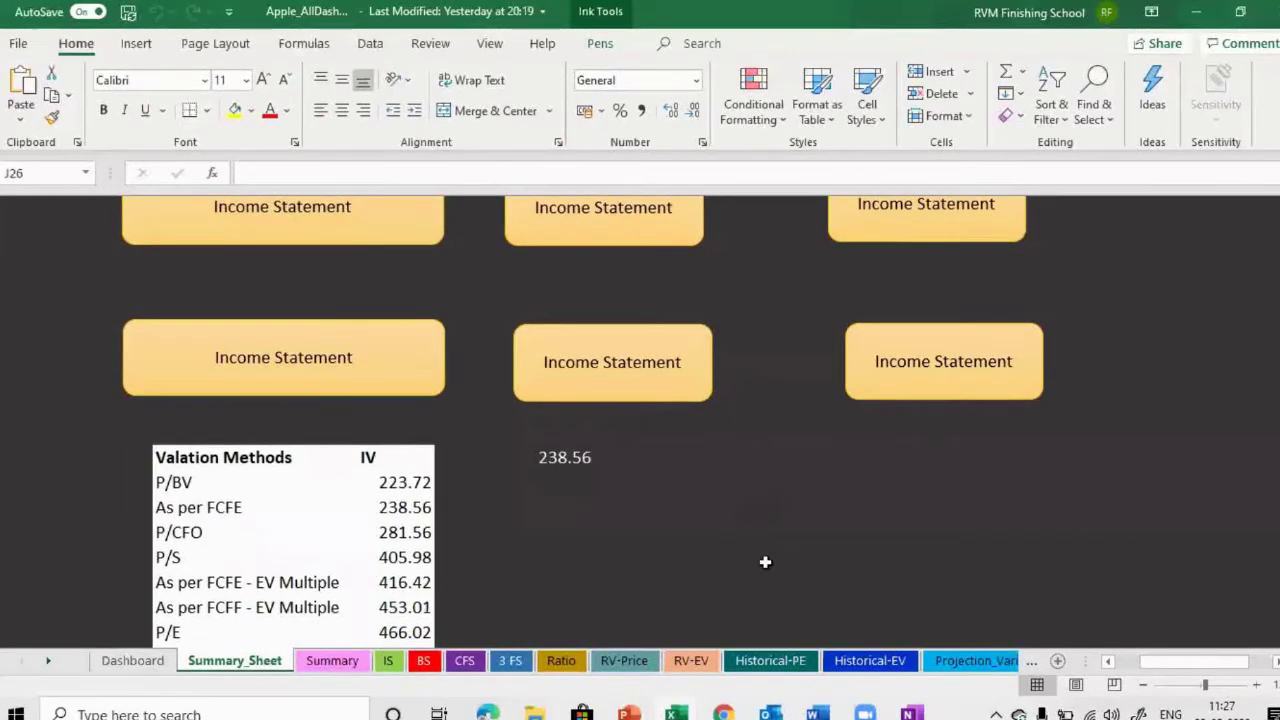
Examine the Summary sheet's linked content list and Apple charts, and compare them with the Dashboard sheet's charts.
{"action": "left_click", "coordinate": [340, 661]}
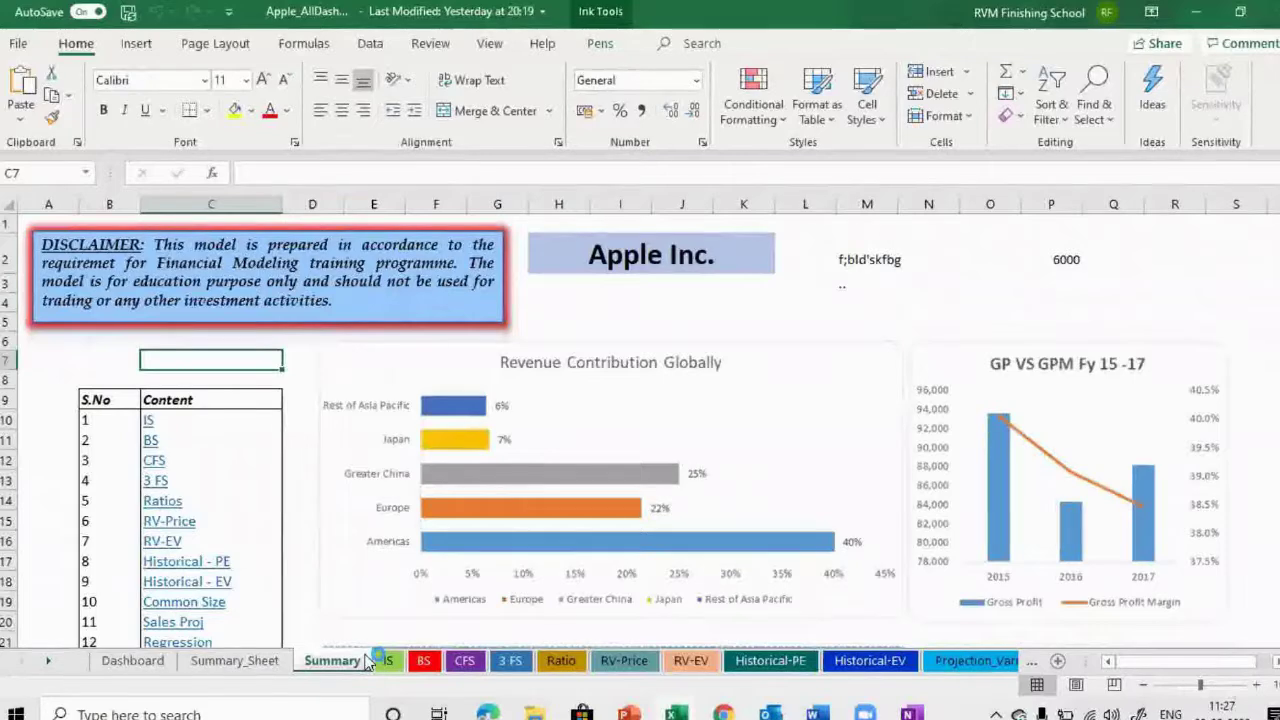
{"action": "left_click_drag", "start_coordinate": [1279, 265], "coordinate": [1279, 266]}
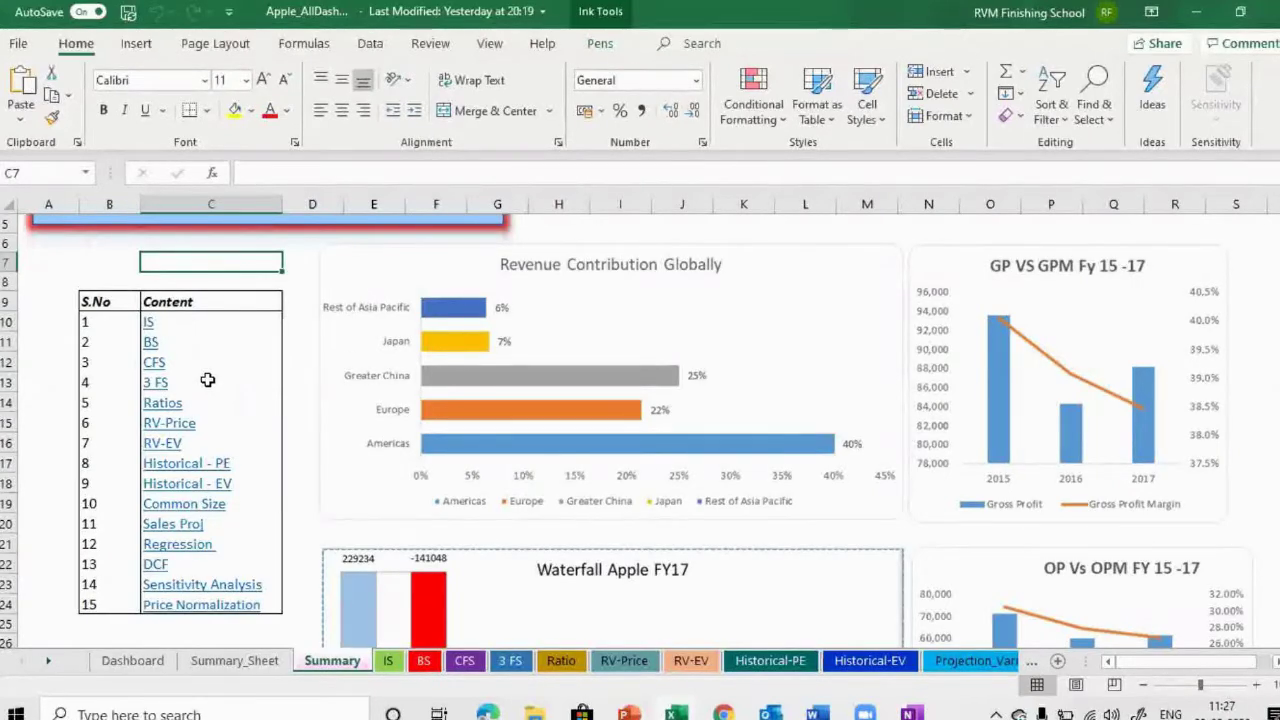
{"action": "left_click", "coordinate": [212, 660]}
{"action": "left_click", "coordinate": [145, 660]}
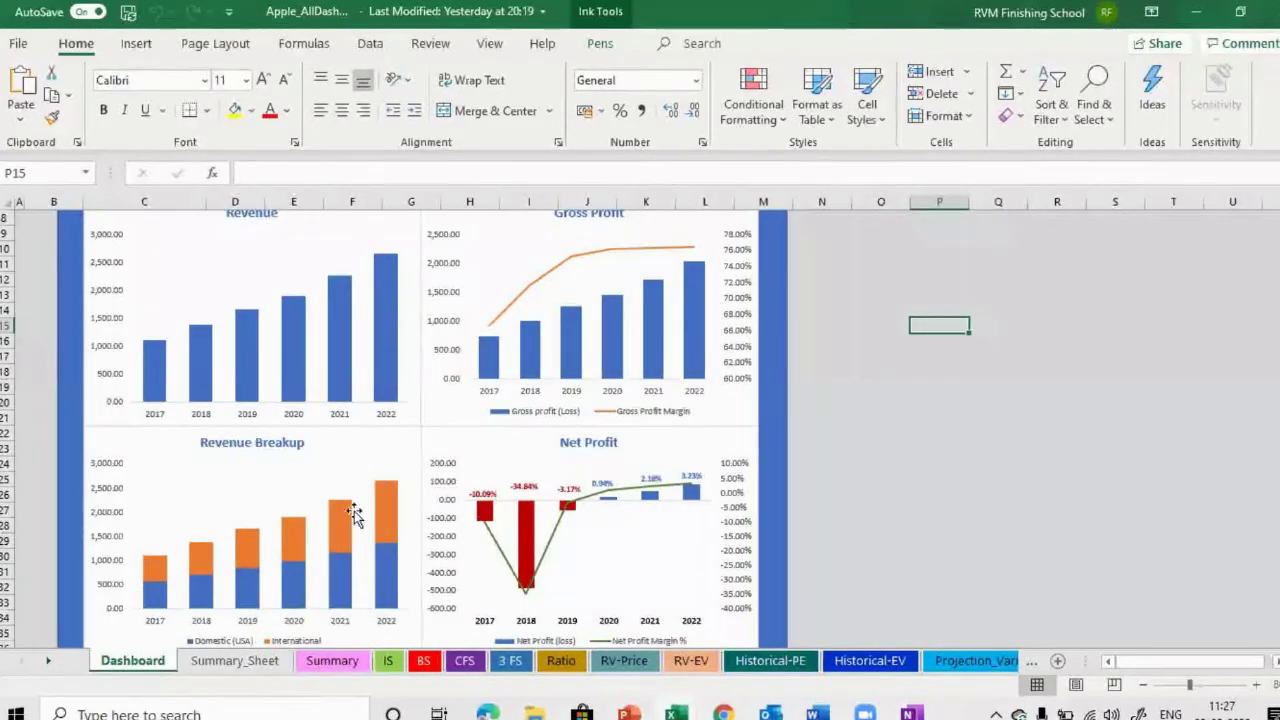
{"action": "left_click", "coordinate": [330, 661]}
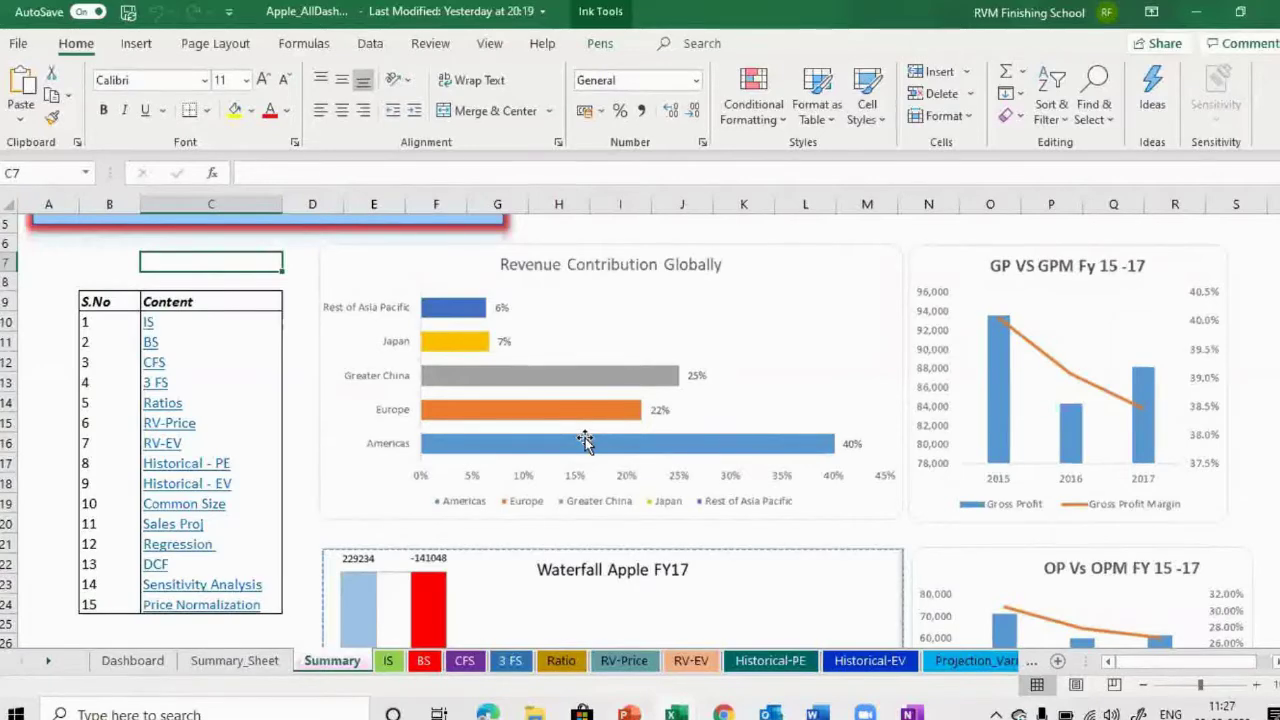
Open the IS sheet and highlight the historical income statement columns for 2016 to 2018.
{"action": "left_click", "coordinate": [390, 662]}
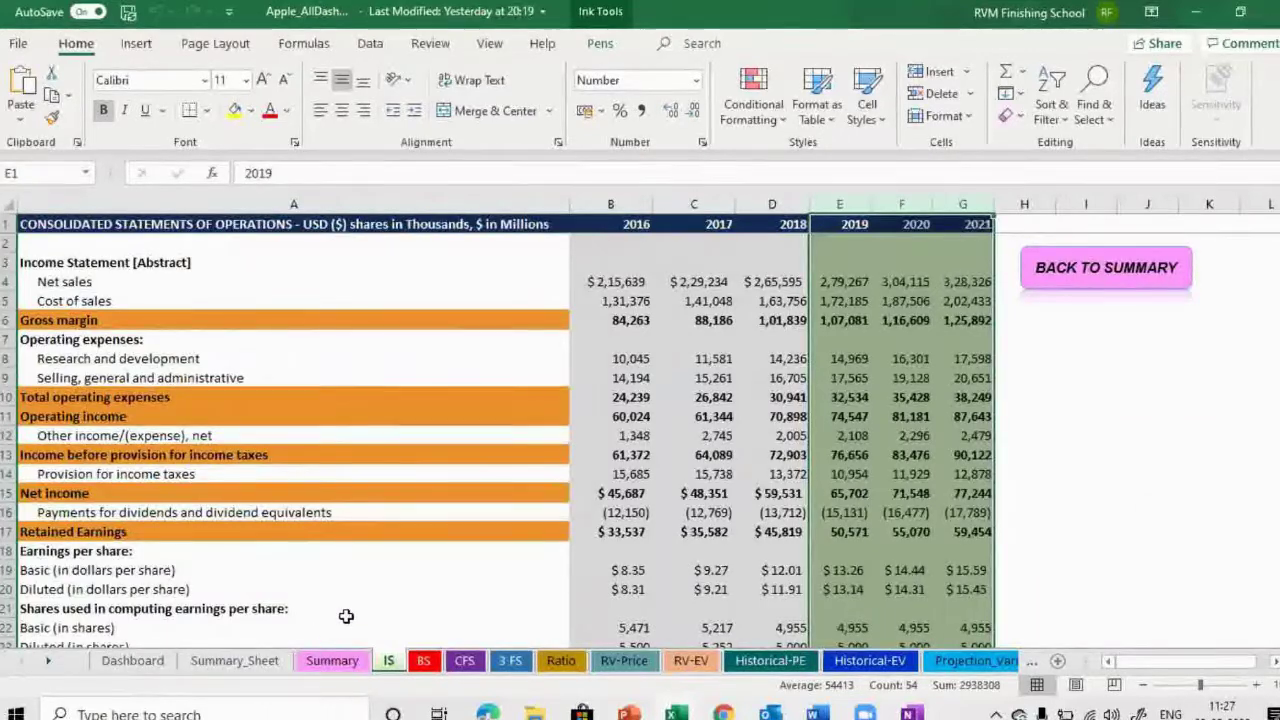
{"action": "left_click_drag", "start_coordinate": [614, 199], "coordinate": [686, 196]}
{"action": "left_click", "coordinate": [622, 200]}
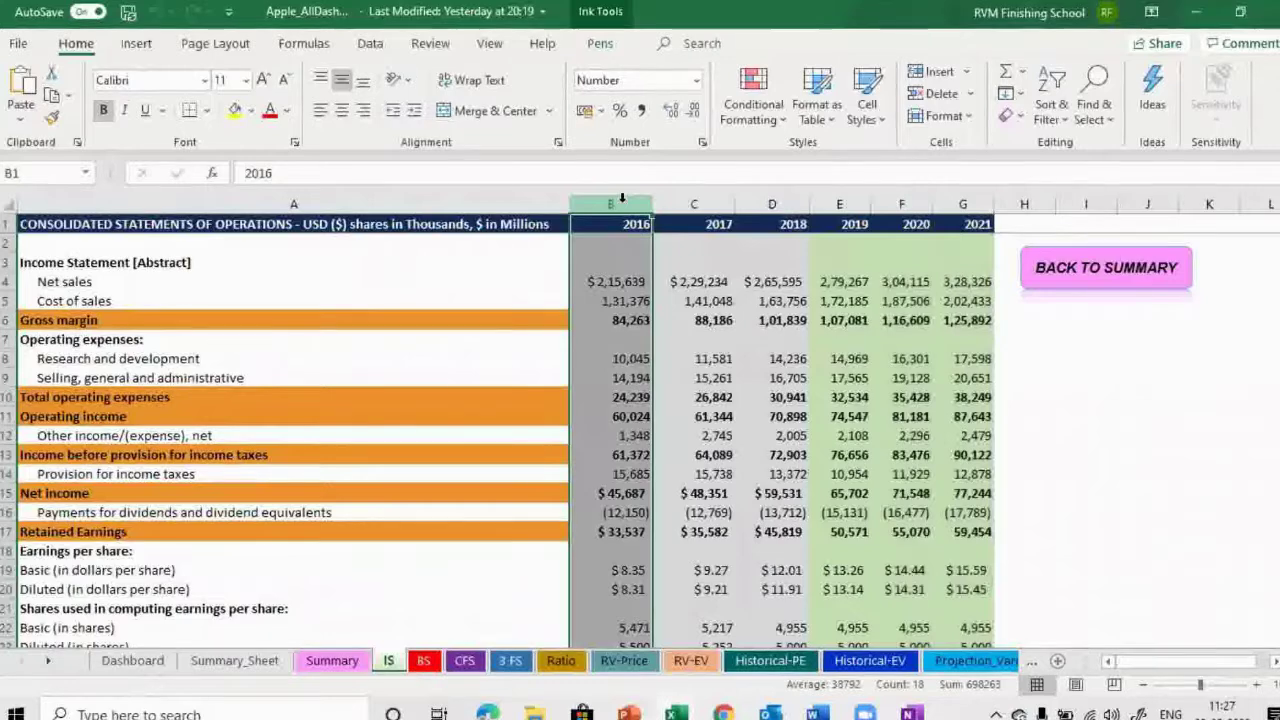
{"action": "key", "text": "shift+Right"}
{"action": "key", "text": "shift+Right"}
{"action": "key", "text": "shift+Right"}
{"action": "key", "text": "shift+Left"}
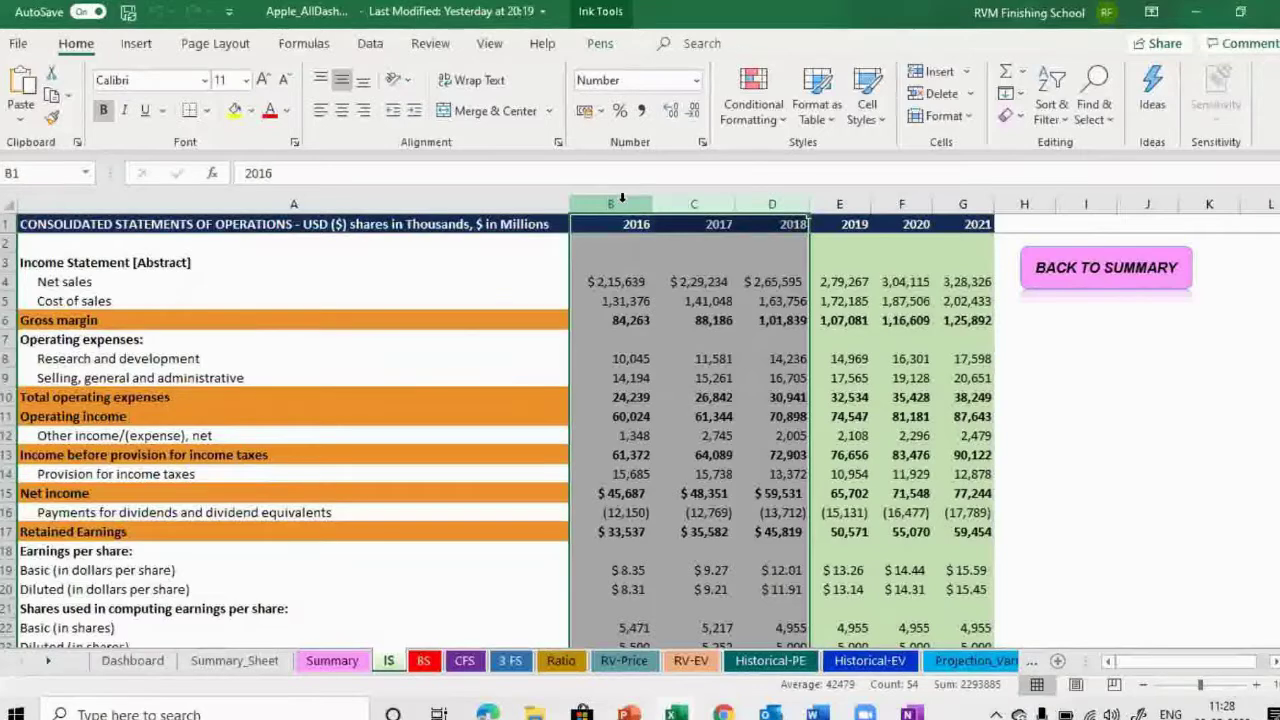
Highlight the projected income statement columns for 2019 to 2021 and inspect the 2019 cost of sales formula.
{"action": "left_click", "coordinate": [840, 205]}
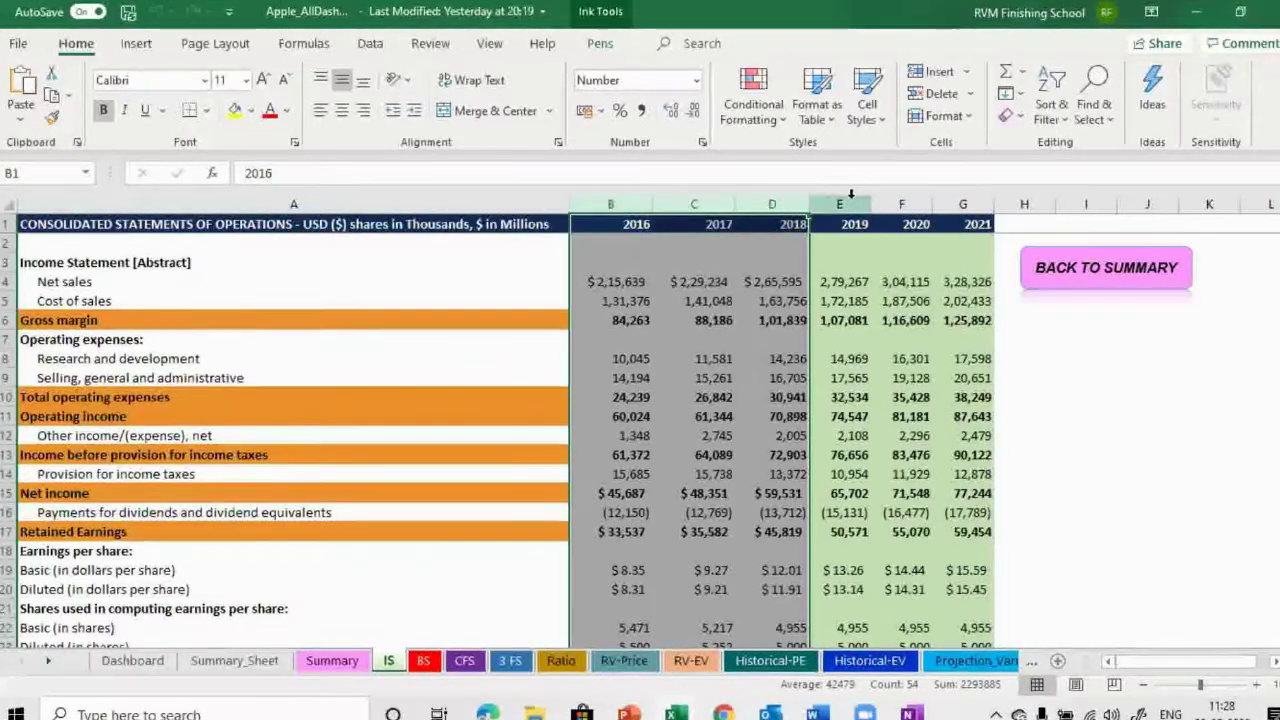
{"action": "left_click_drag", "start_coordinate": [925, 209], "coordinate": [975, 209]}
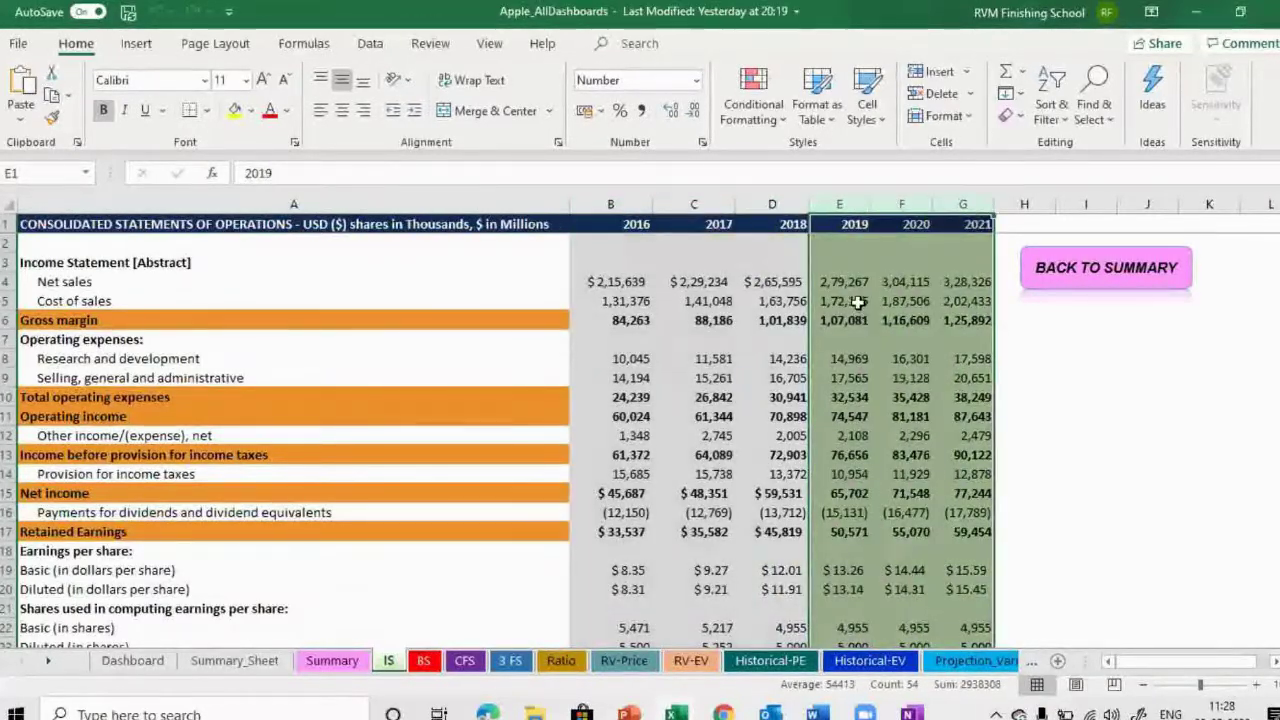
{"action": "left_click", "coordinate": [858, 301]}
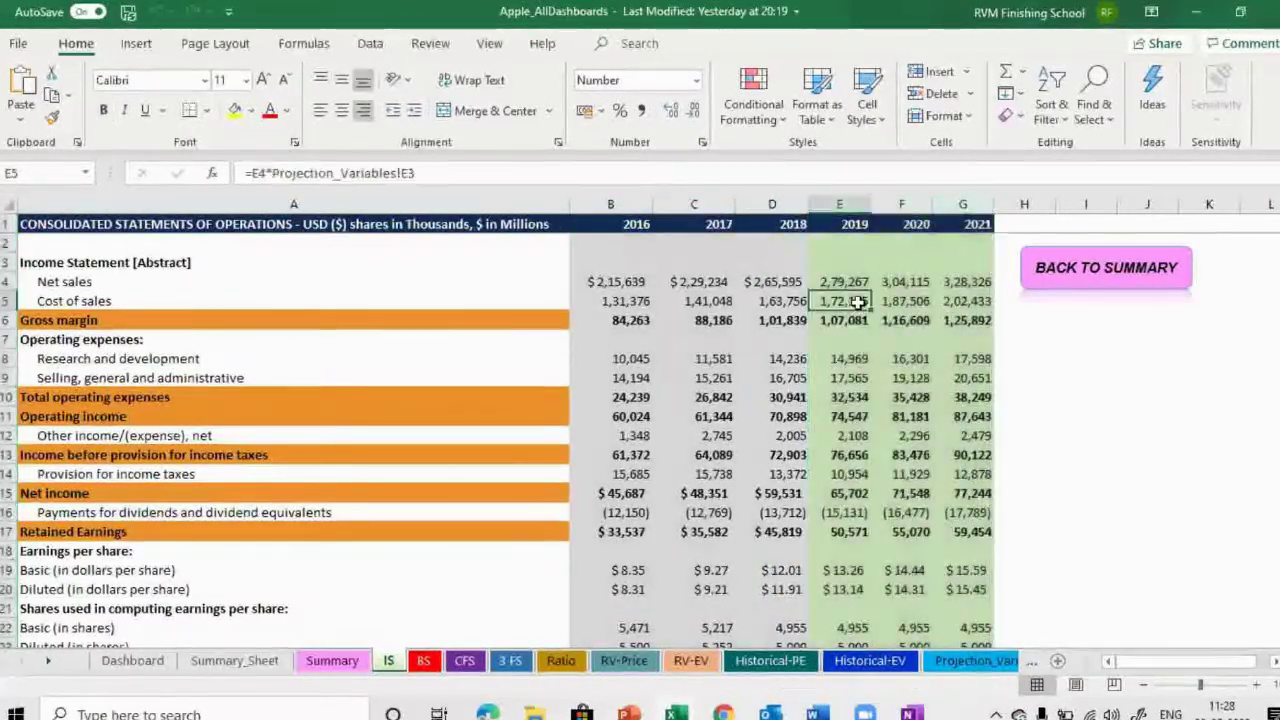
Highlight the 2016 to 2018 columns on the BS sheet and view the cash flow statement on the CFS sheet.
{"action": "left_click", "coordinate": [418, 662]}
{"action": "left_click", "coordinate": [405, 204]}
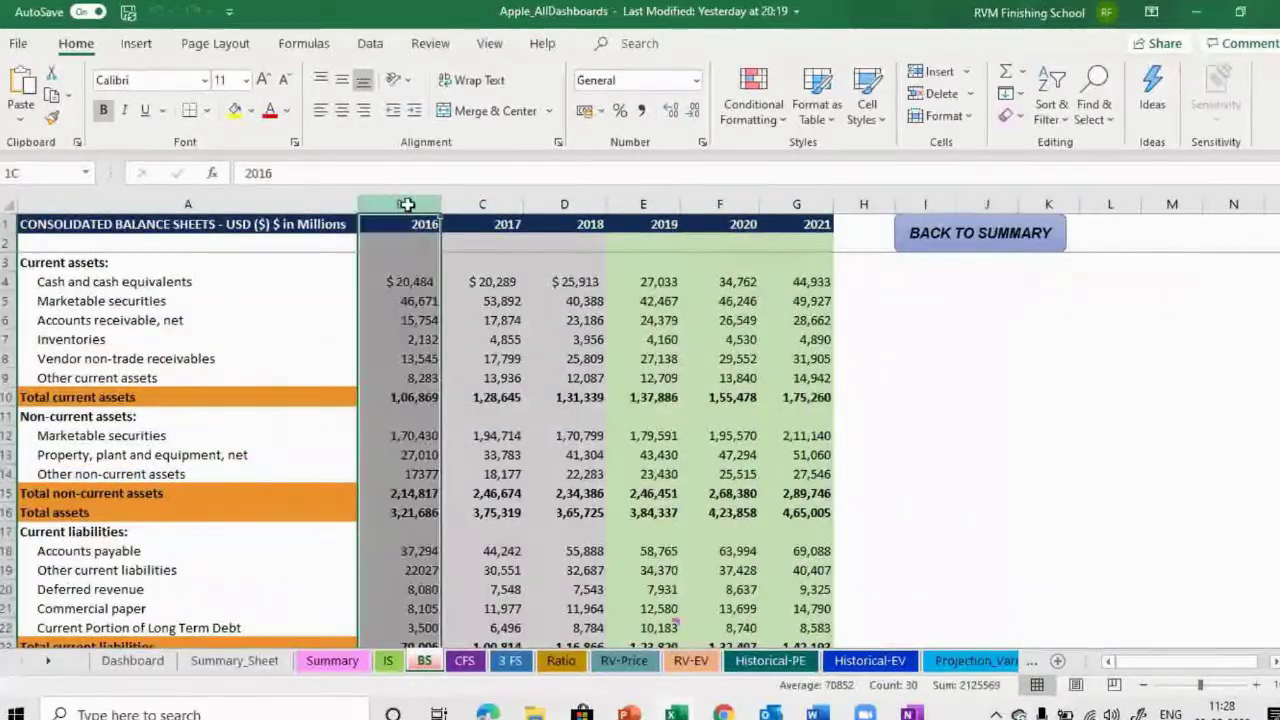
{"action": "left_click_drag", "start_coordinate": [405, 204], "coordinate": [594, 204]}
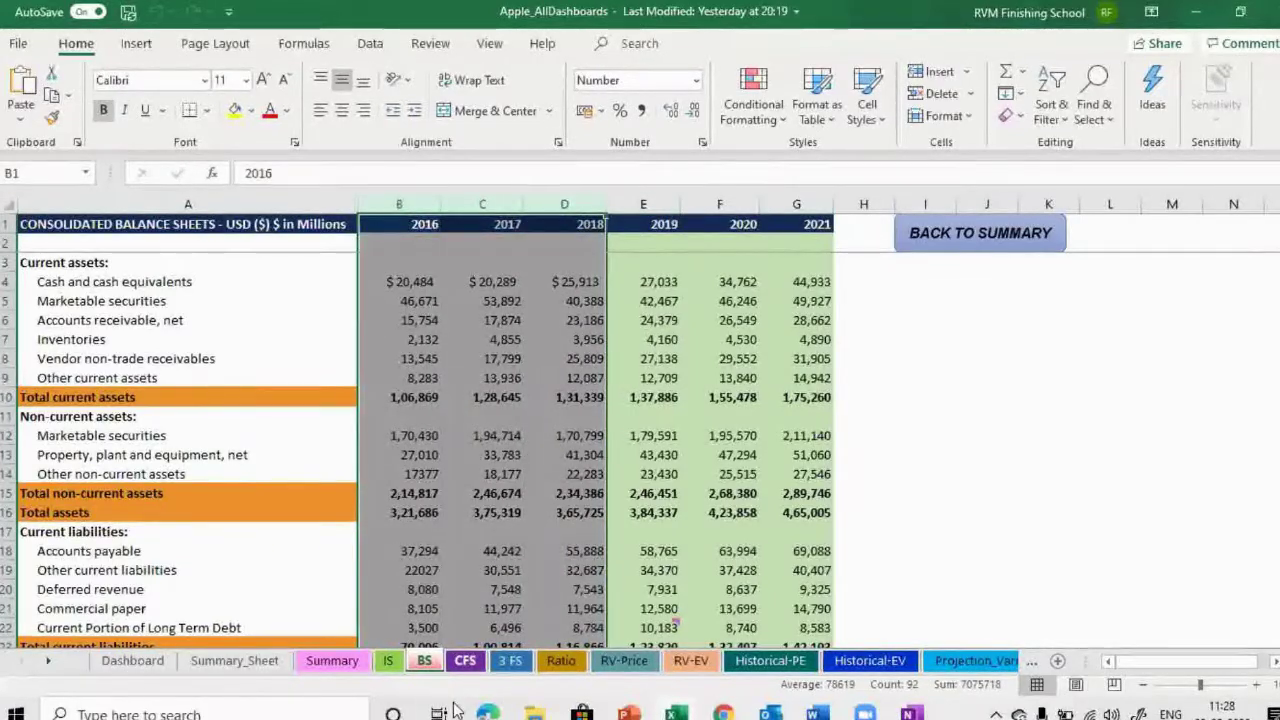
{"action": "key", "text": "ctrl+Page_Down"}
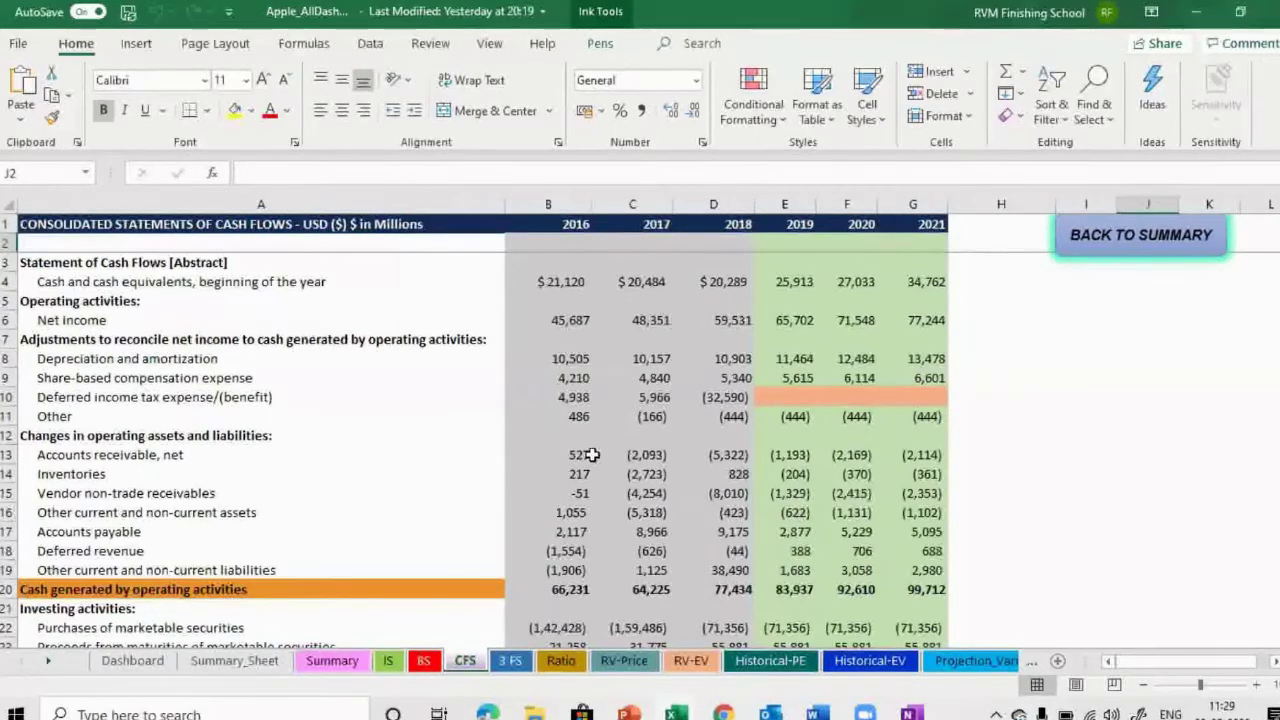
Expand all grouped statement rows on the 3 FS sheet and widen columns B to D to fit the net sales figures.
{"action": "left_click", "coordinate": [511, 661]}
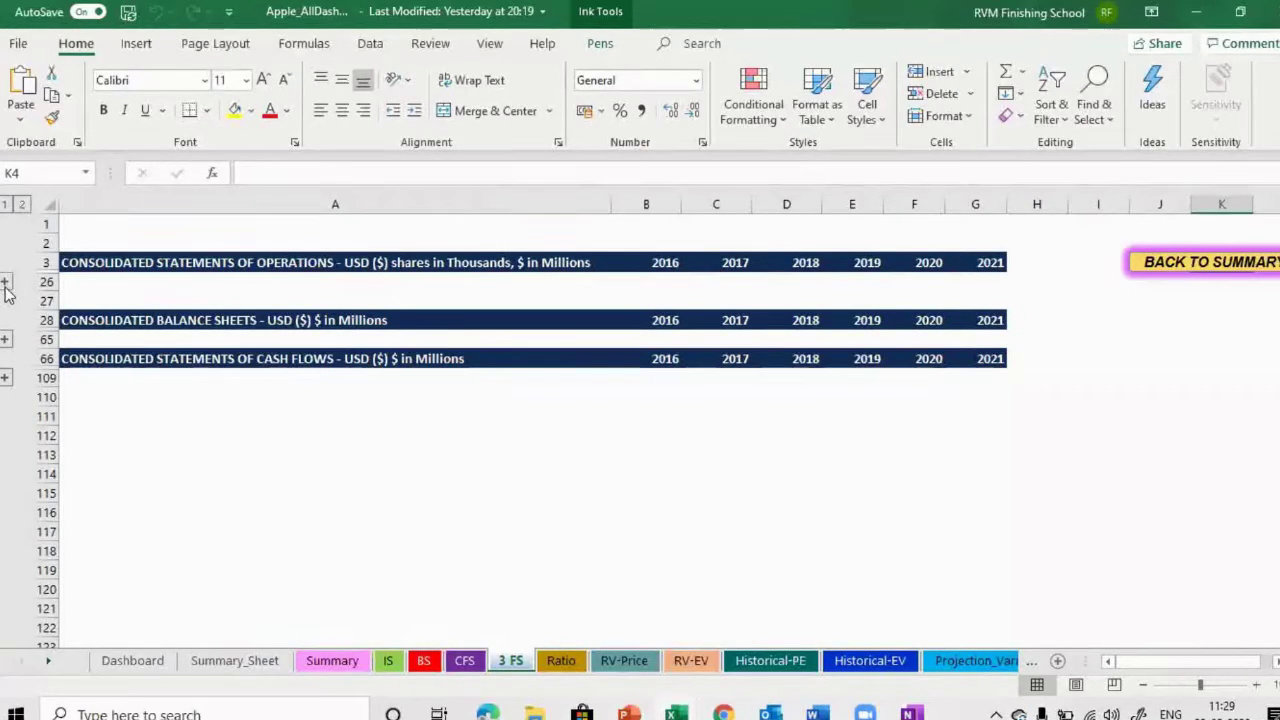
{"action": "left_click", "coordinate": [22, 205]}
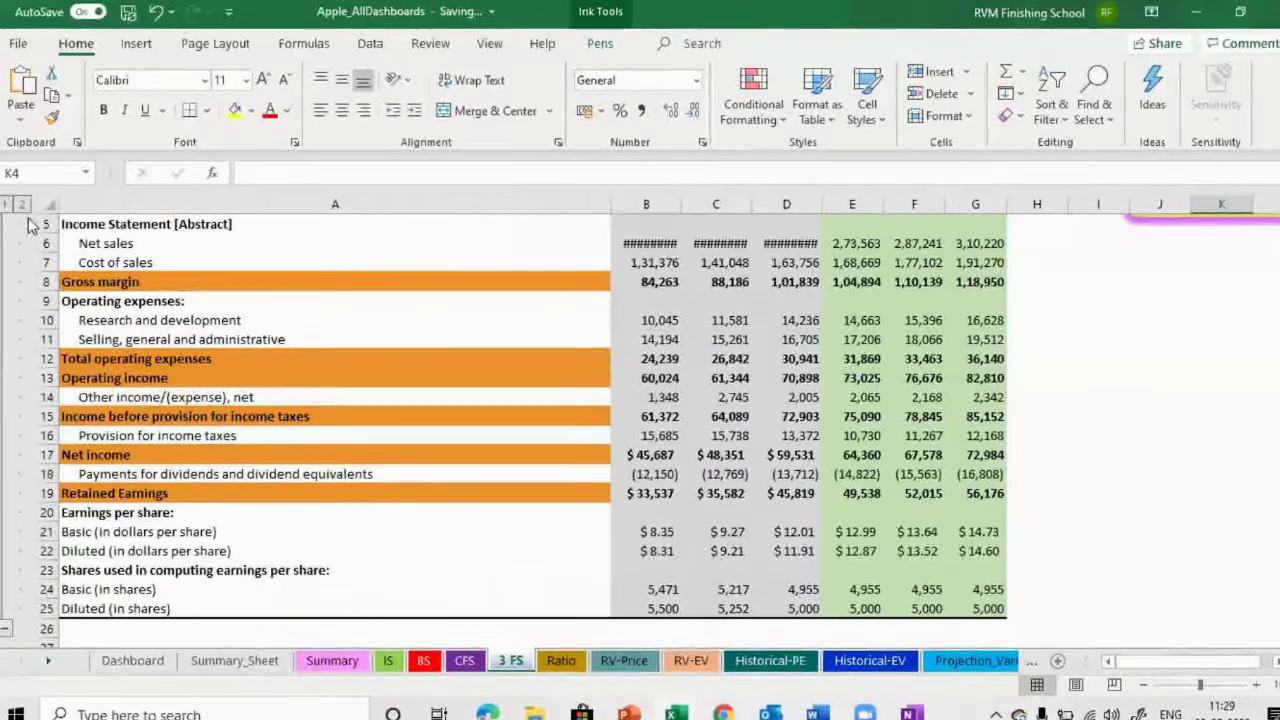
{"action": "left_click_drag", "start_coordinate": [1279, 267], "coordinate": [1279, 245]}
{"action": "scroll", "coordinate": [640, 420], "scroll_direction": "up", "scroll_amount": 3}
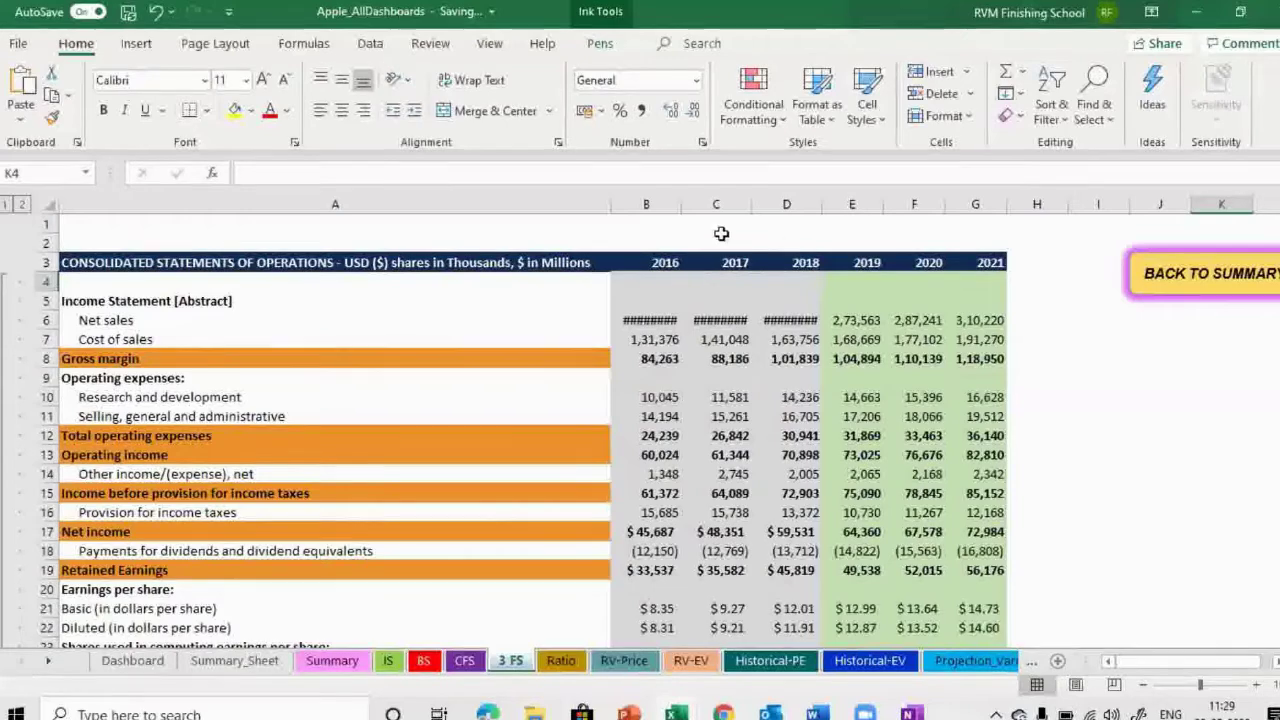
{"action": "left_click_drag", "start_coordinate": [683, 204], "coordinate": [830, 204]}
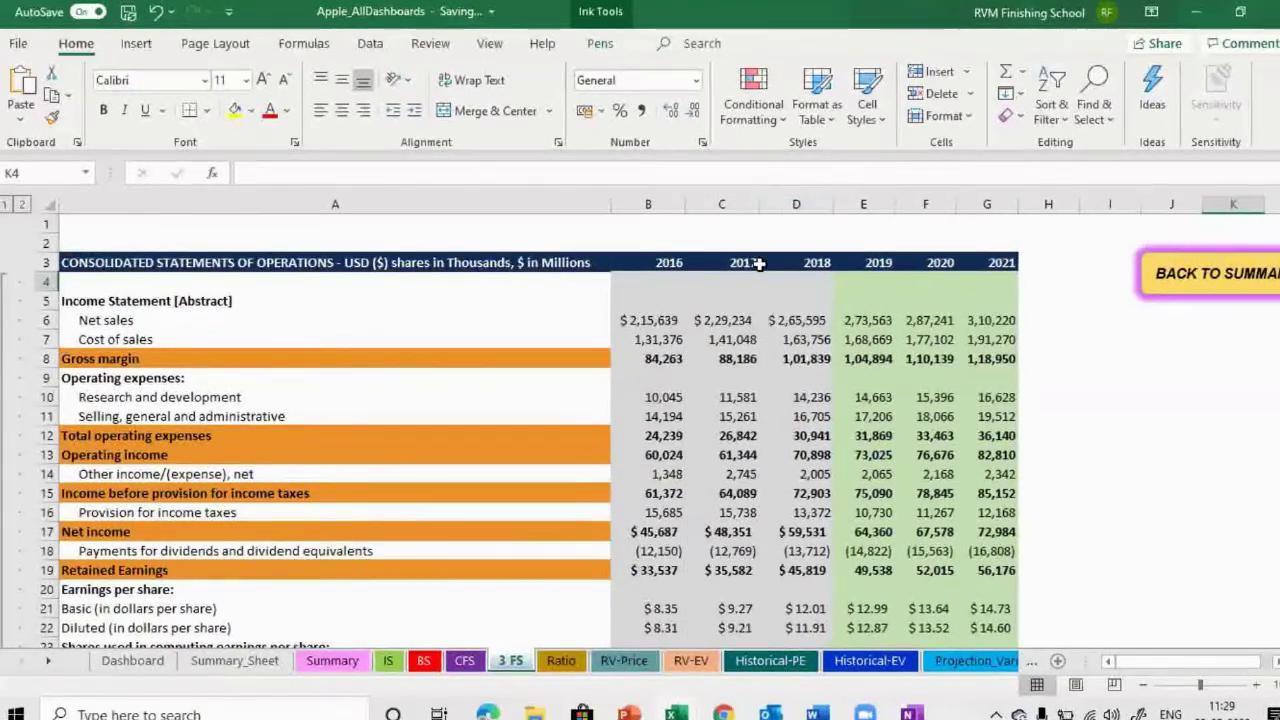
Review the ratios on the Ratio sheet and collapse all row groups to their category headings.
{"action": "left_click", "coordinate": [563, 662]}
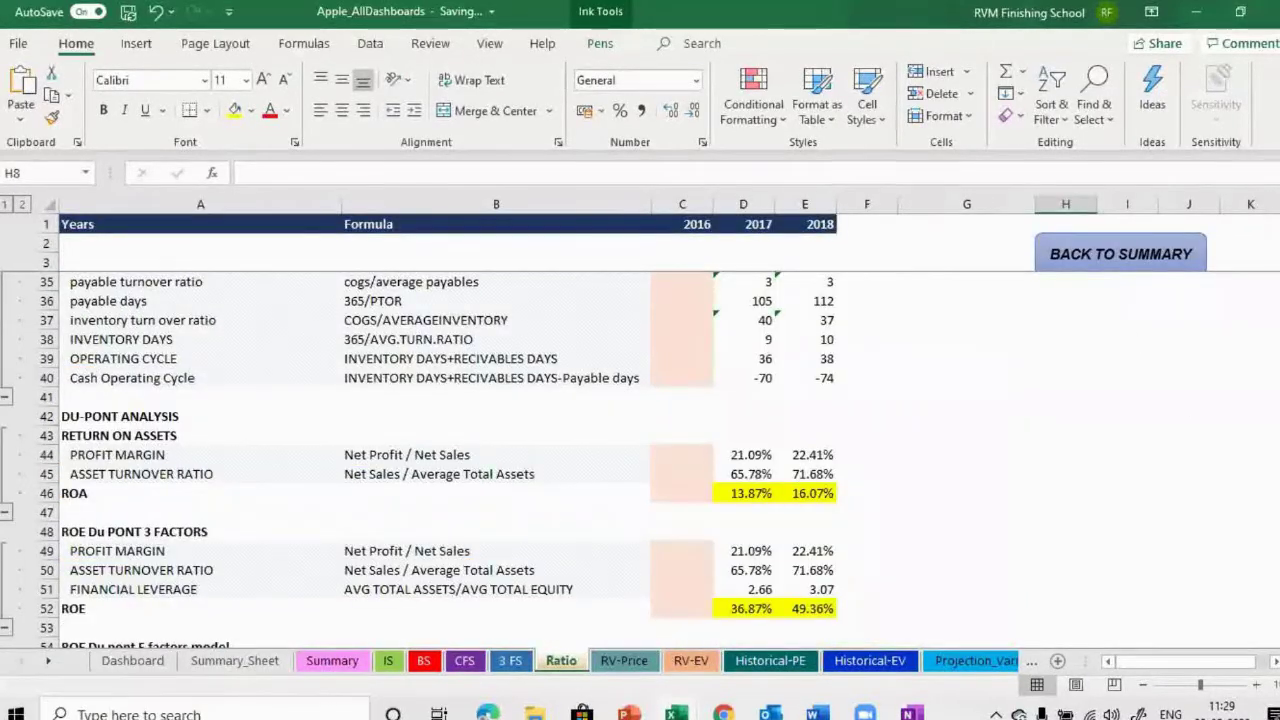
{"action": "scroll", "coordinate": [1246, 229], "scroll_direction": "up", "scroll_amount": 11}
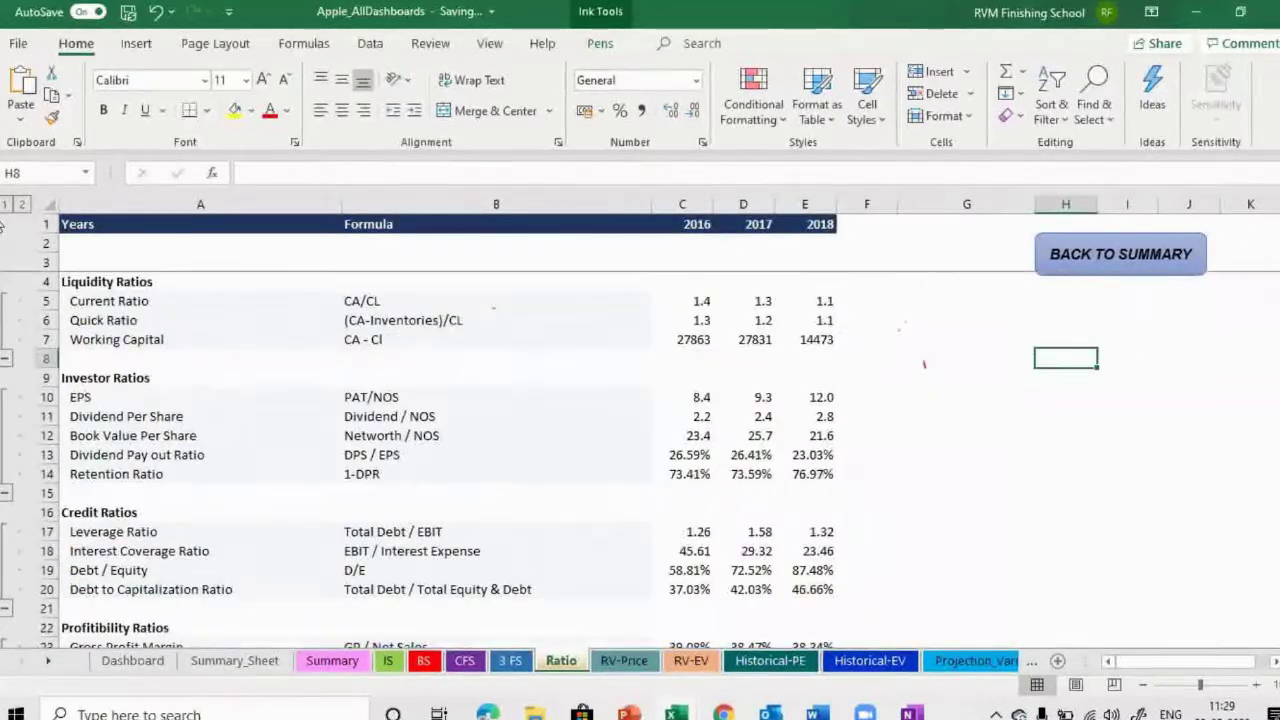
{"action": "left_click", "coordinate": [5, 205]}
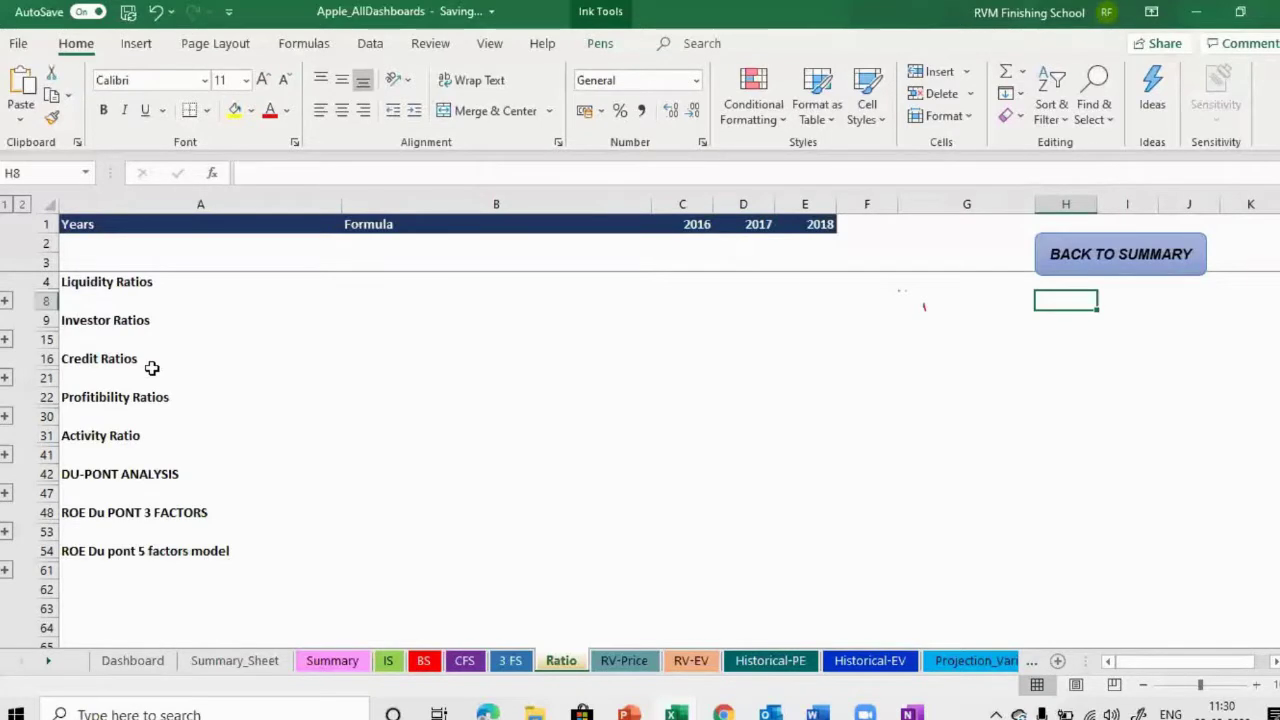
Examine the competitor data, price multiples, industry multiples and outlier tables on the RV-Price sheet.
{"action": "left_click", "coordinate": [624, 661]}
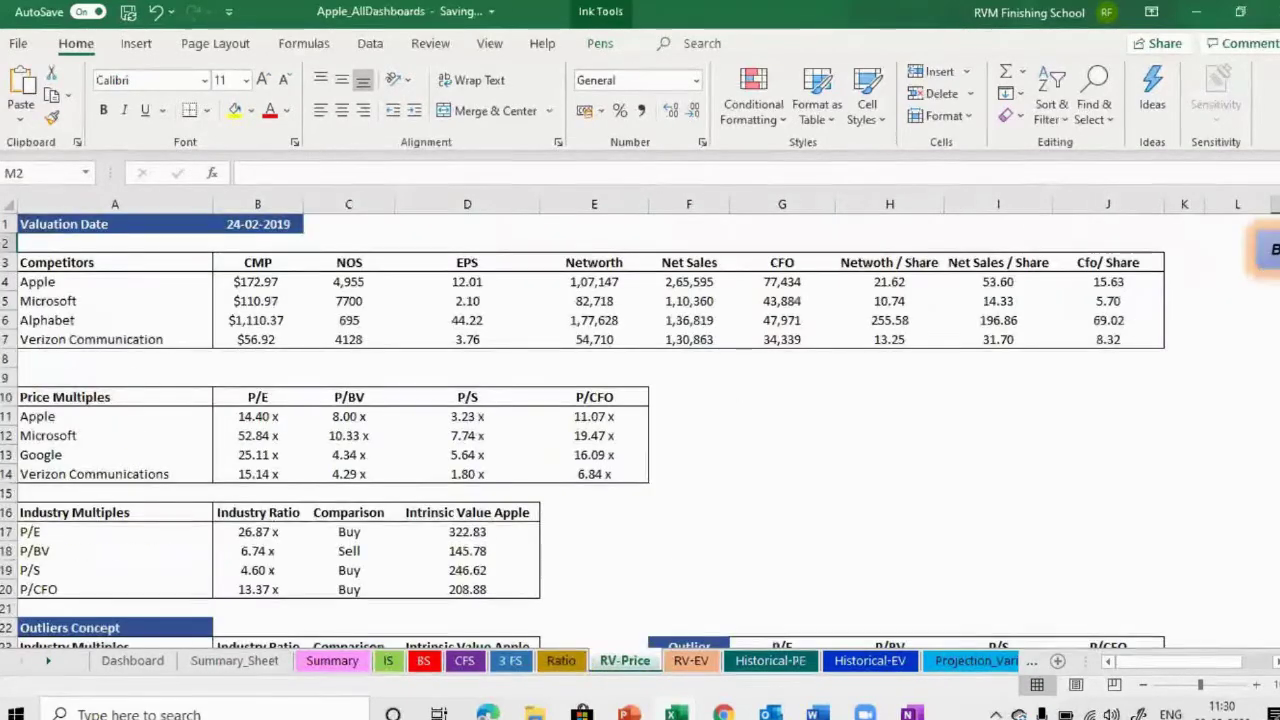
{"action": "left_click_drag", "start_coordinate": [1279, 262], "coordinate": [1279, 288]}
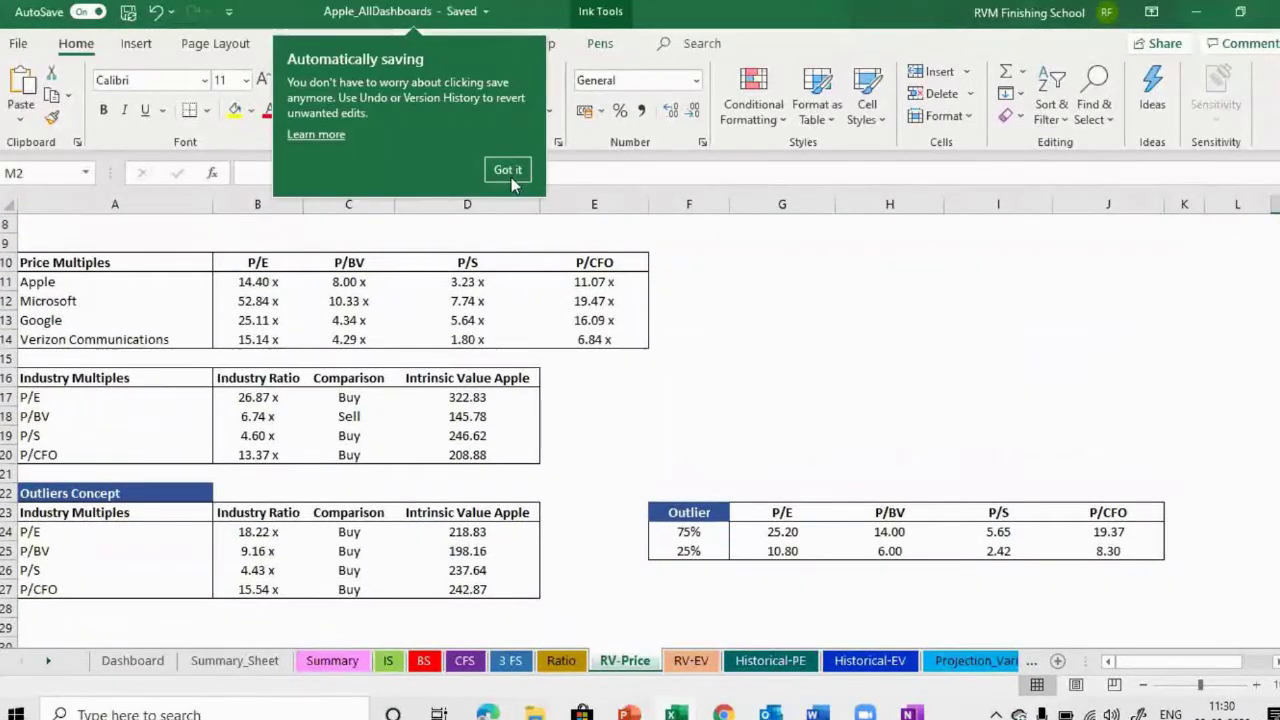
{"action": "scroll", "coordinate": [468, 400], "scroll_direction": "up", "scroll_amount": 1}
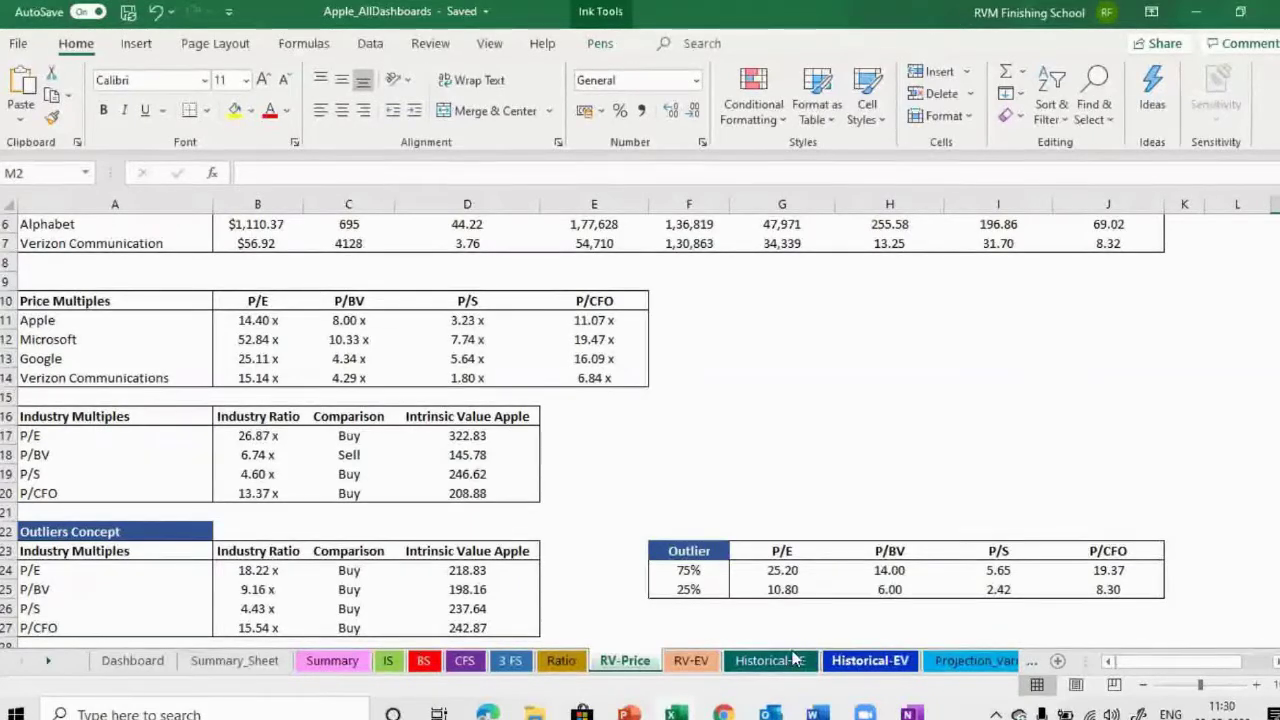
Examine the EV multiples and outlier tables on the RV-EV sheet, and view the five-point summaries on Historical-PE.
{"action": "left_click", "coordinate": [692, 661]}
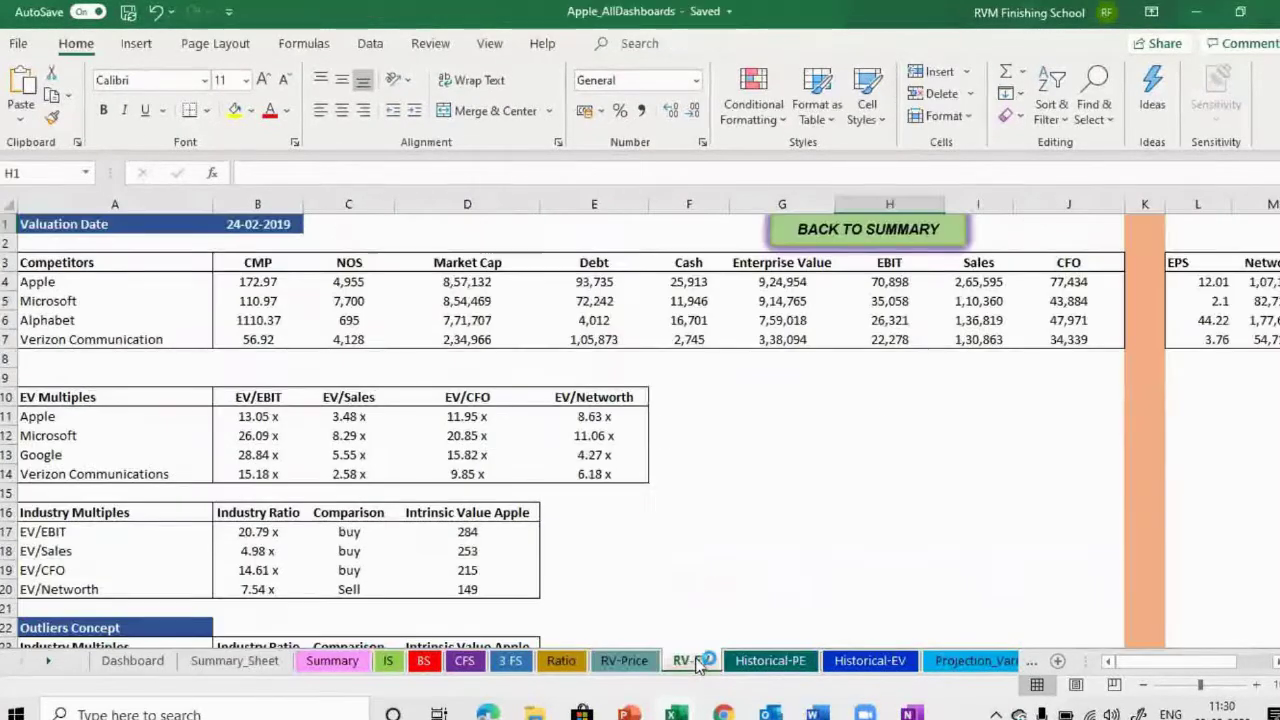
{"action": "left_click_drag", "start_coordinate": [1279, 240], "coordinate": [1279, 256]}
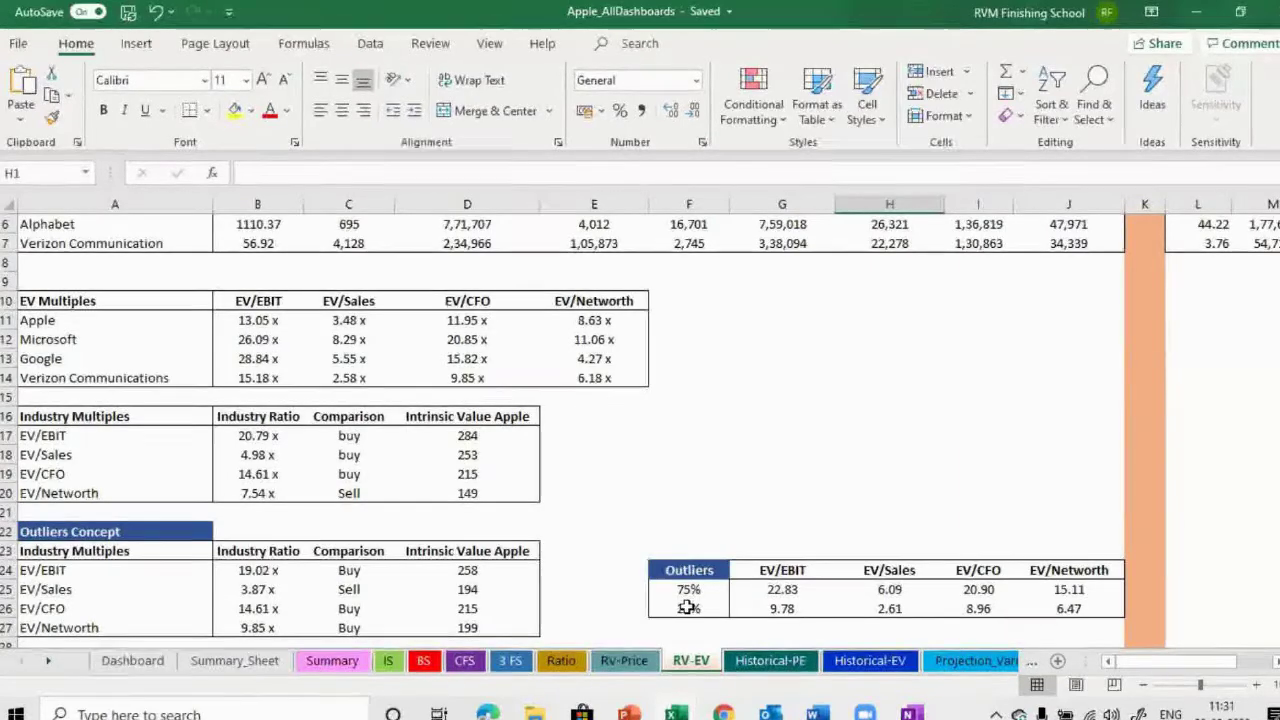
{"action": "left_click", "coordinate": [768, 662]}
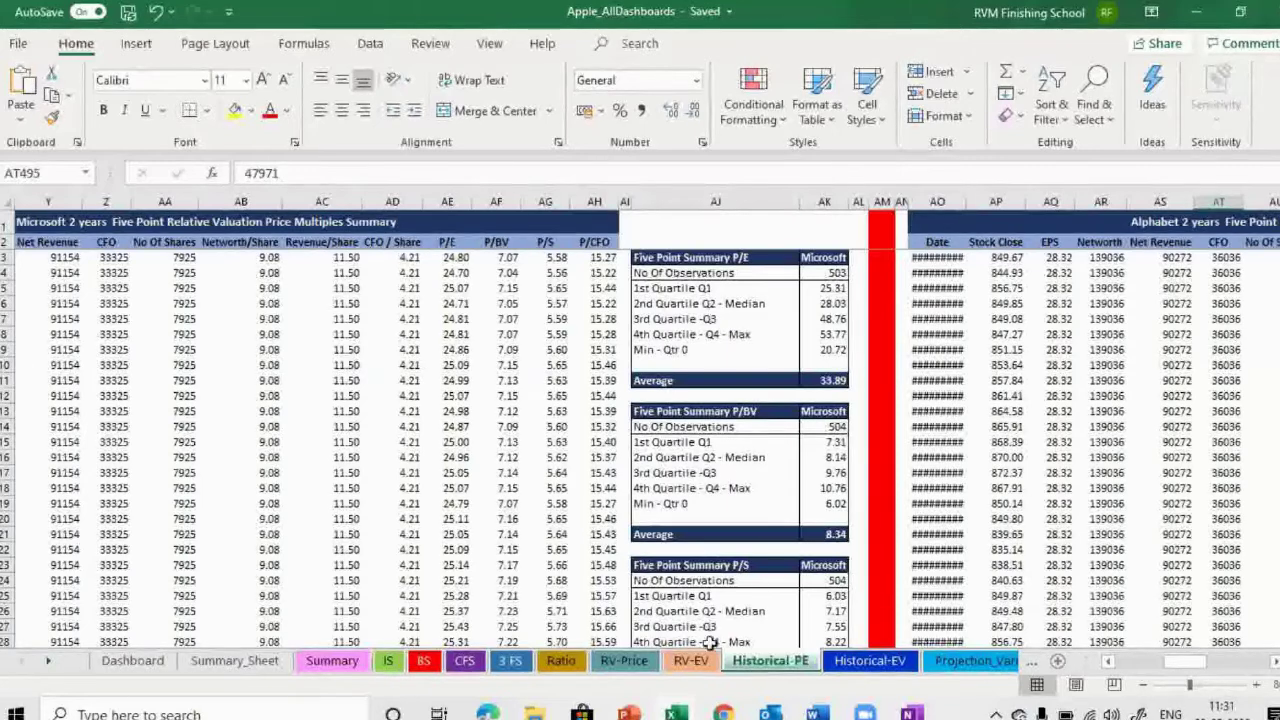
Read through the Projection_Variables sheet from the income statement percentages down to the borrowing instruments' fixed rates.
{"action": "left_click", "coordinate": [945, 665]}
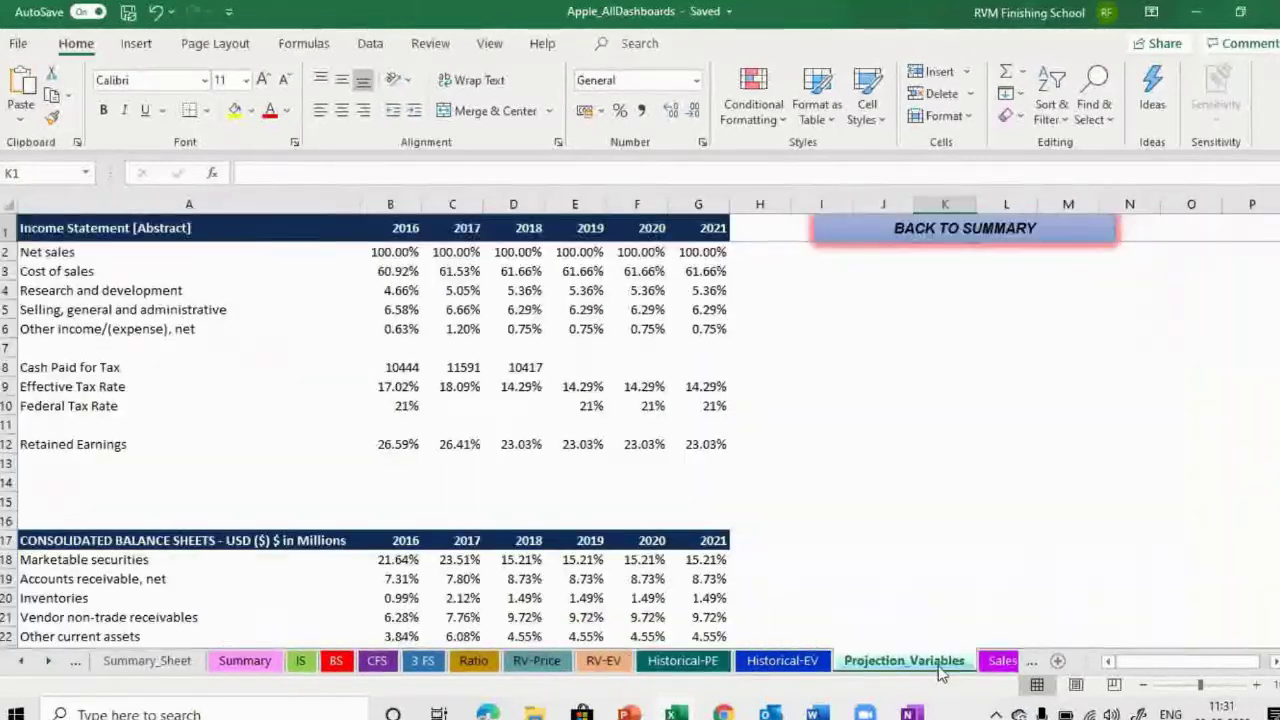
{"action": "scroll", "coordinate": [640, 440], "scroll_direction": "down", "scroll_amount": 1}
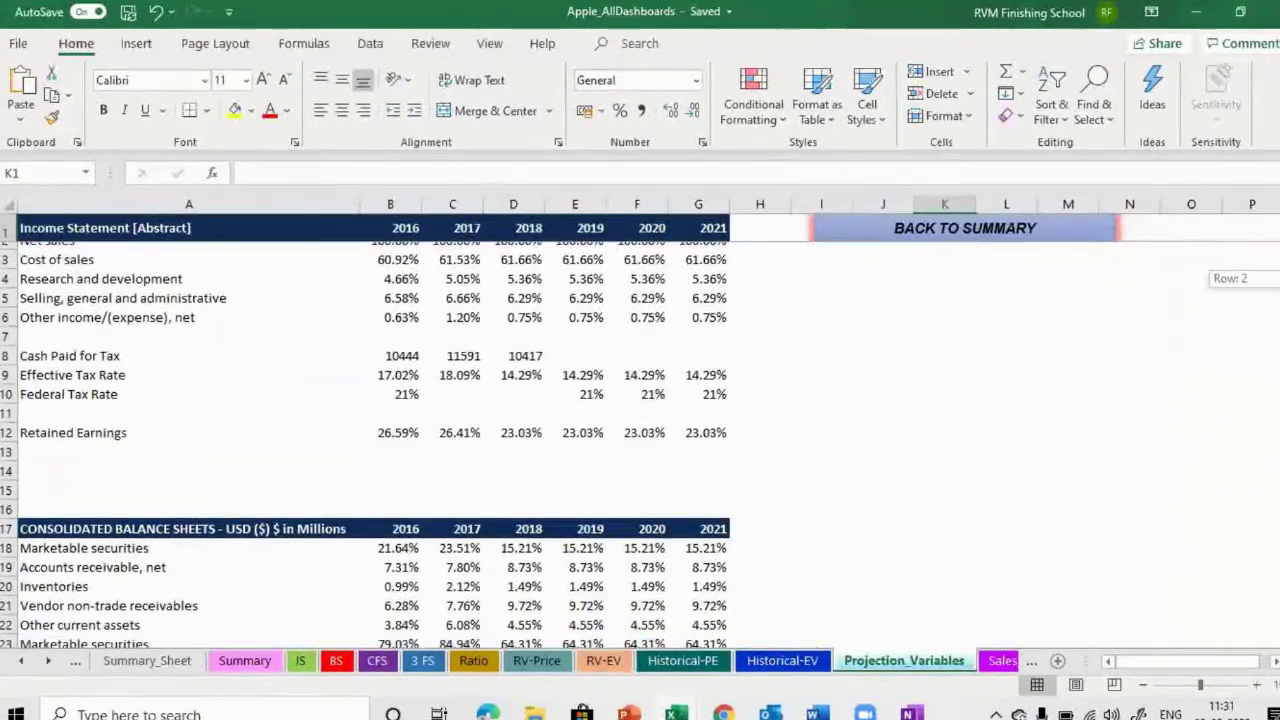
{"action": "scroll", "coordinate": [365, 440], "scroll_direction": "down", "scroll_amount": 8}
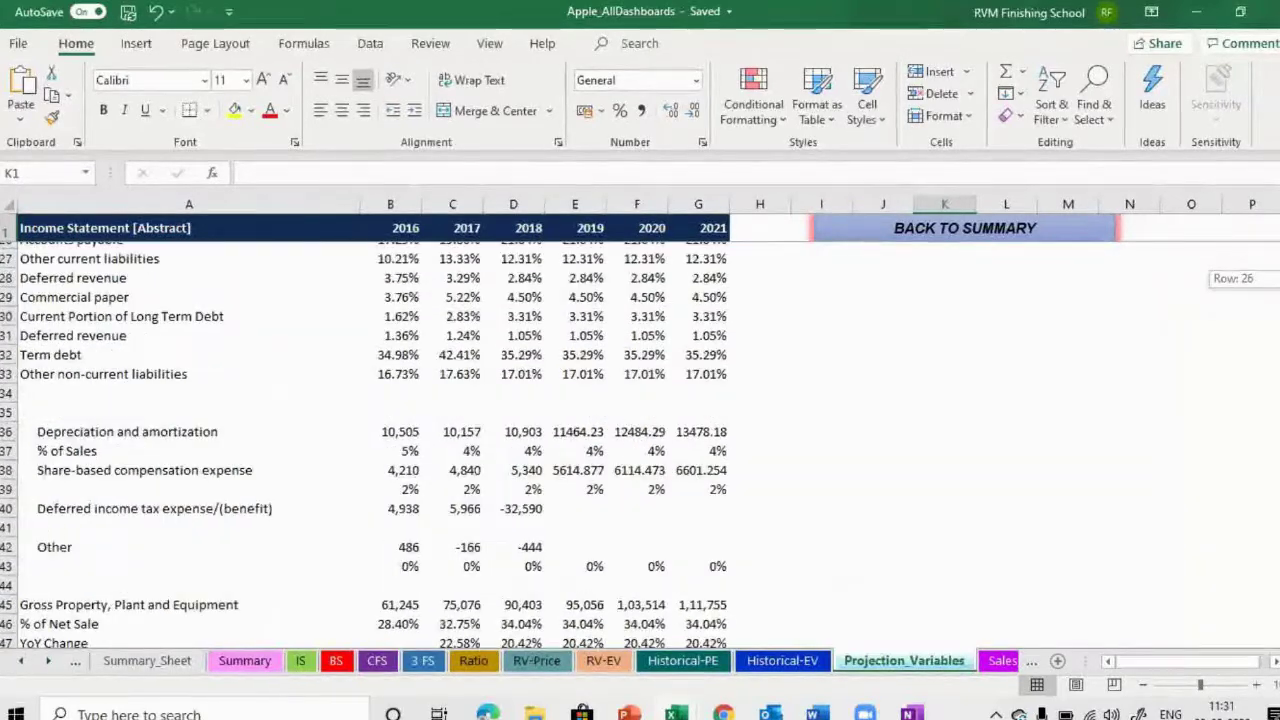
{"action": "left_click_drag", "start_coordinate": [1279, 436], "coordinate": [1279, 435]}
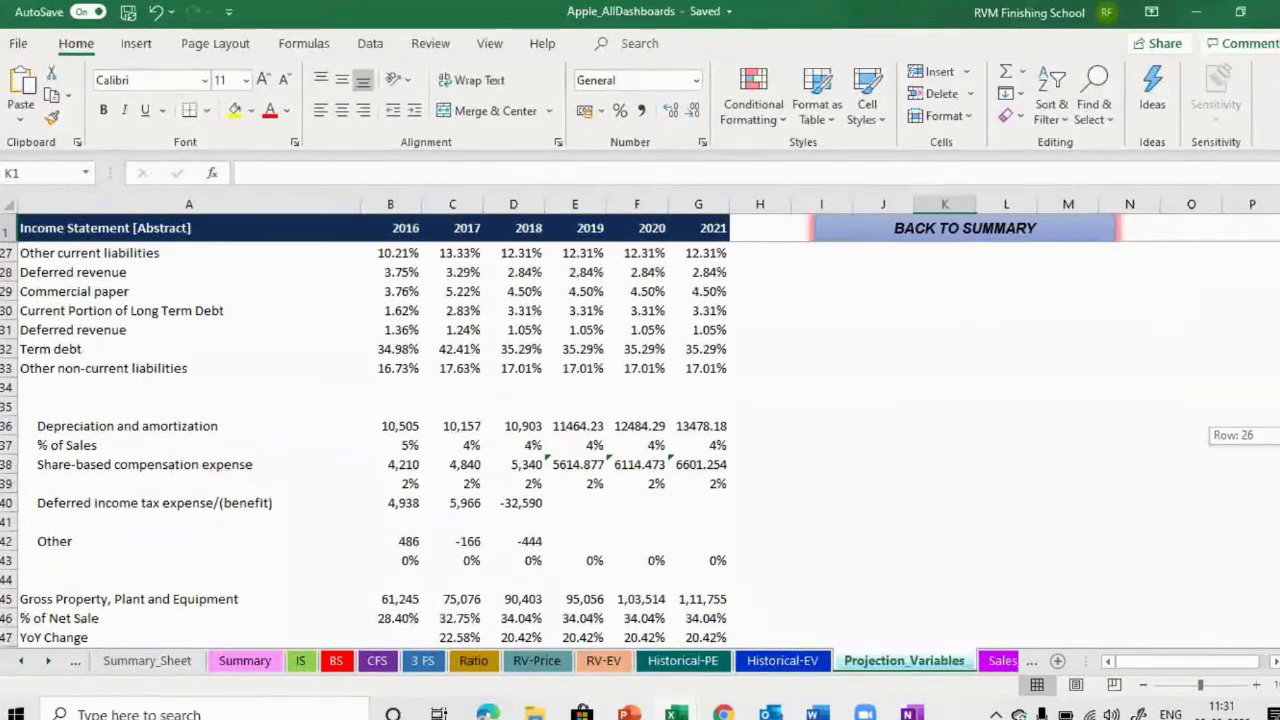
{"action": "scroll", "coordinate": [365, 440], "scroll_direction": "down", "scroll_amount": 7}
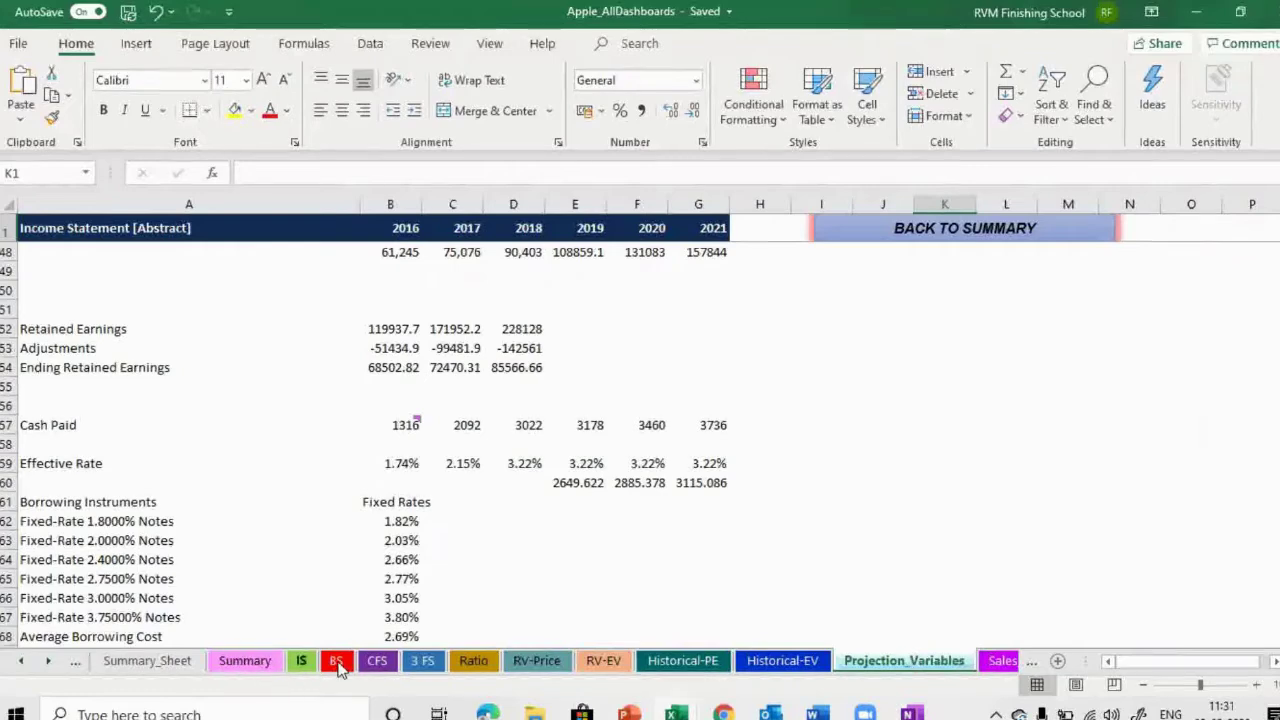
Examine the revenue projection methods and selected variable on the Sales_Proj sheet, and the GDP regression data and output on the Regression sheet.
{"action": "left_click", "coordinate": [1000, 662]}
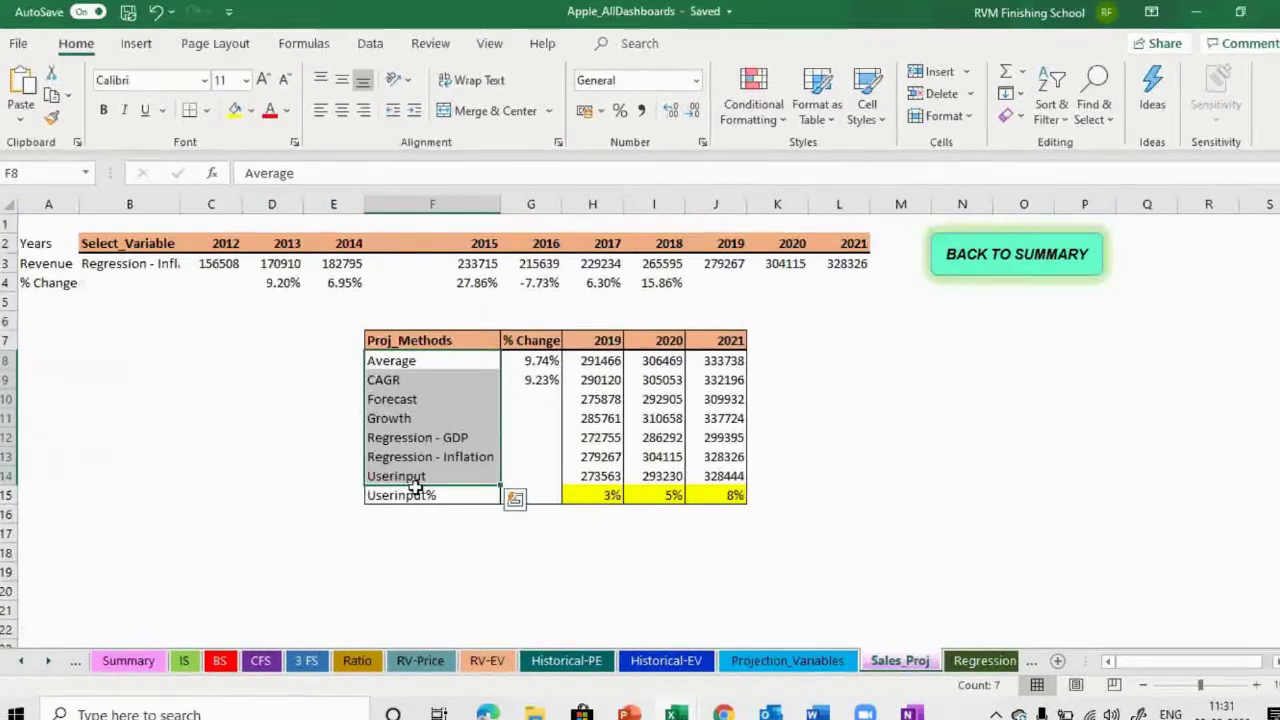
{"action": "left_click", "coordinate": [410, 456]}
{"action": "left_click", "coordinate": [958, 662]}
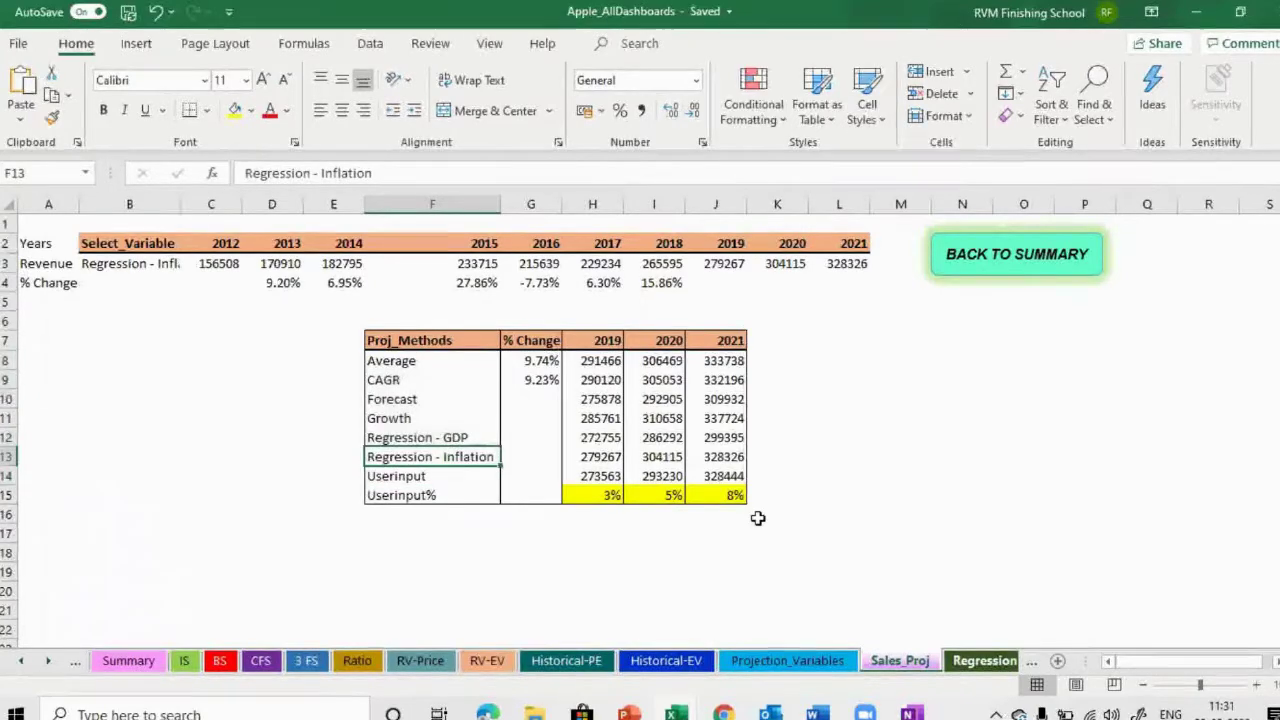
{"action": "left_click", "coordinate": [814, 663]}
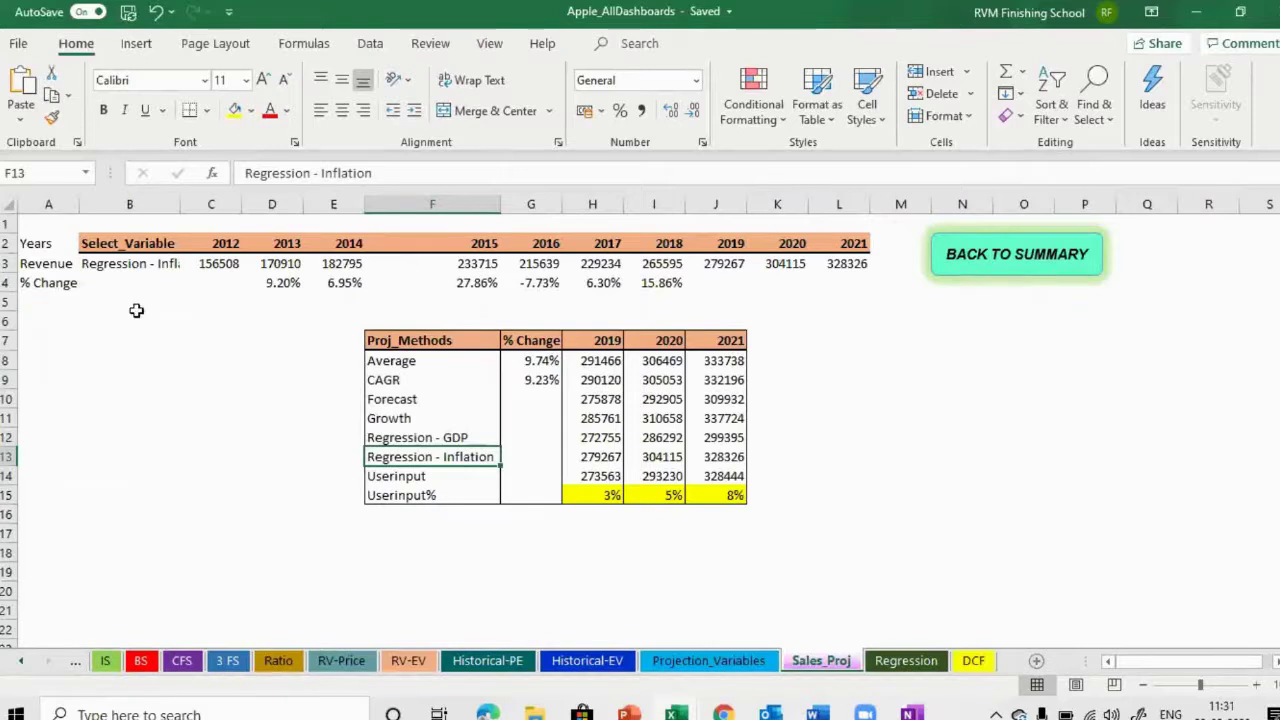
{"action": "left_click", "coordinate": [155, 262]}
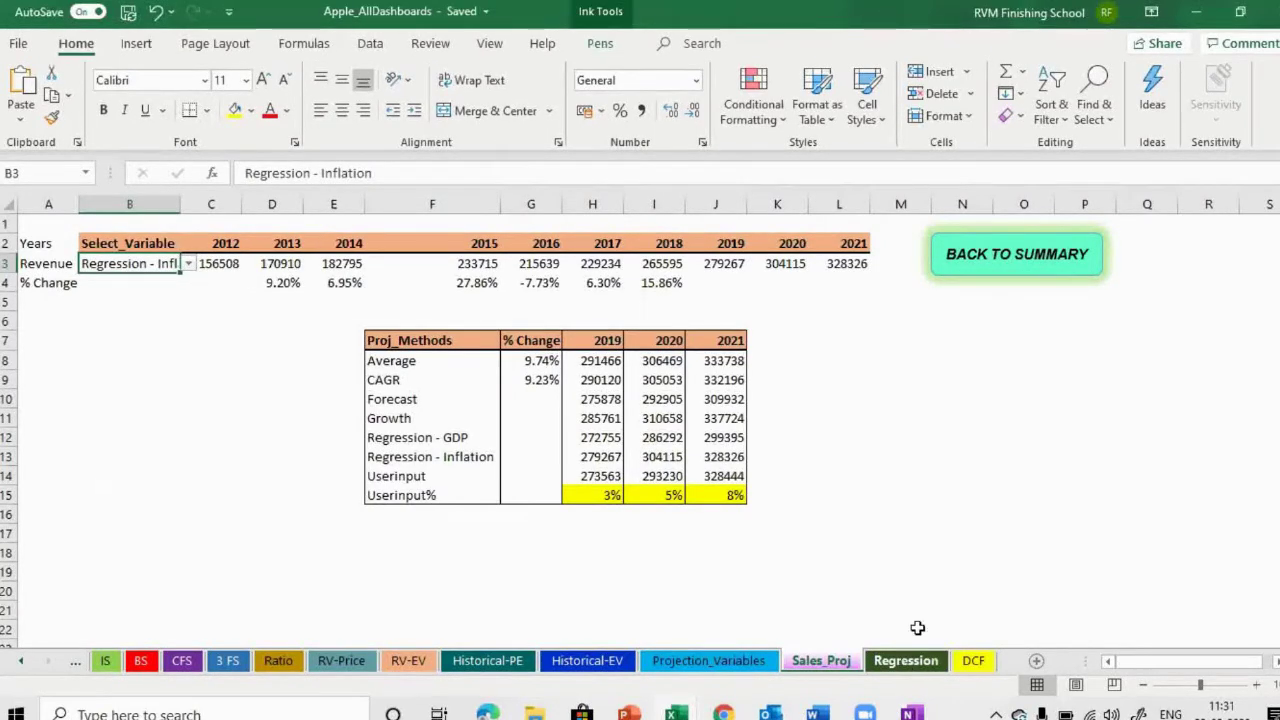
{"action": "left_click", "coordinate": [905, 660]}
{"action": "left_click_drag", "start_coordinate": [1272, 288], "coordinate": [1272, 250]}
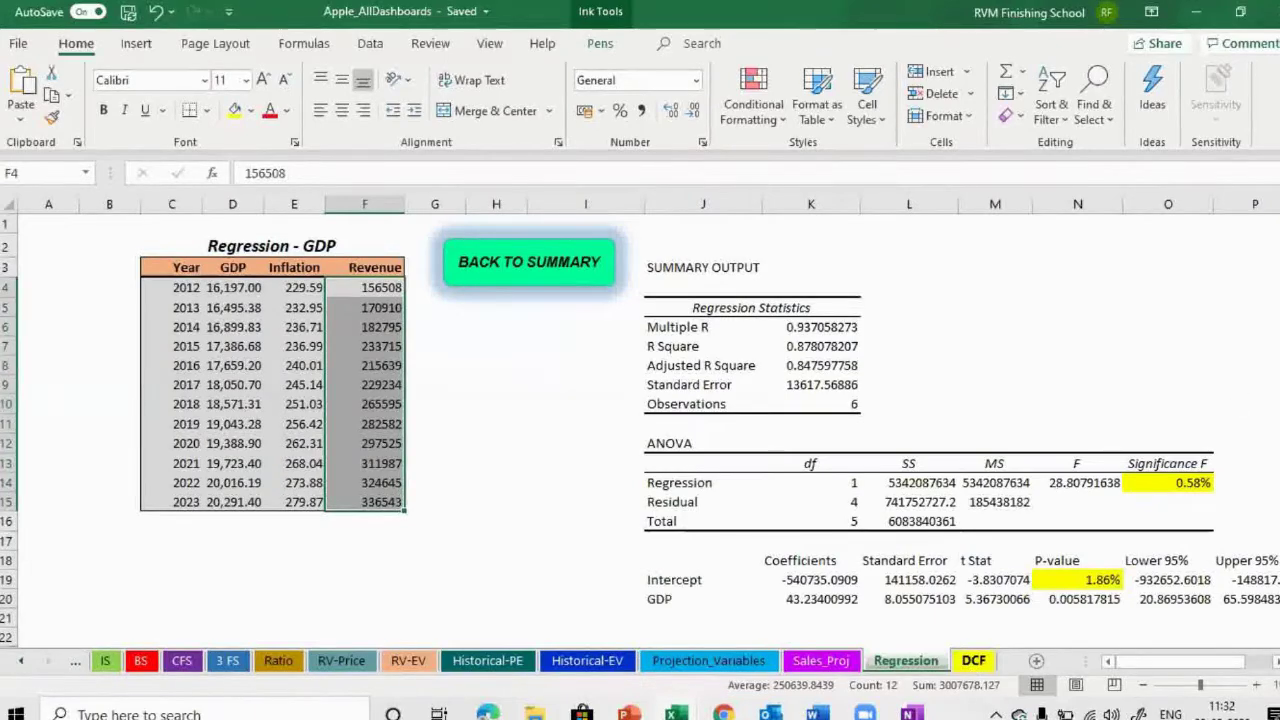
Review the DCF sheet from cash flows and cost of capital to the intrinsic value per share under the FCFF and FCFE methods.
{"action": "key", "text": "ctrl+Page_Down"}
{"action": "scroll", "coordinate": [640, 430], "scroll_direction": "up", "scroll_amount": 20}
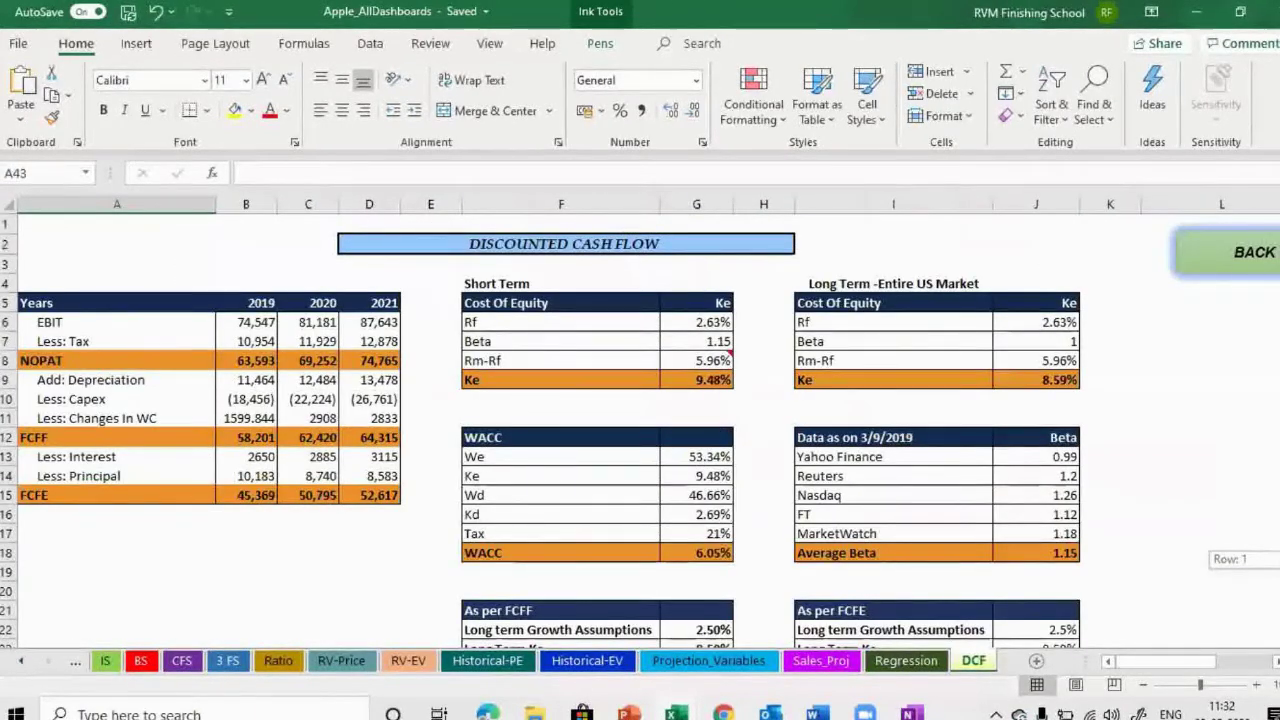
{"action": "scroll", "coordinate": [640, 430], "scroll_direction": "down", "scroll_amount": 2}
{"action": "scroll", "coordinate": [703, 355], "scroll_direction": "down", "scroll_amount": 4}
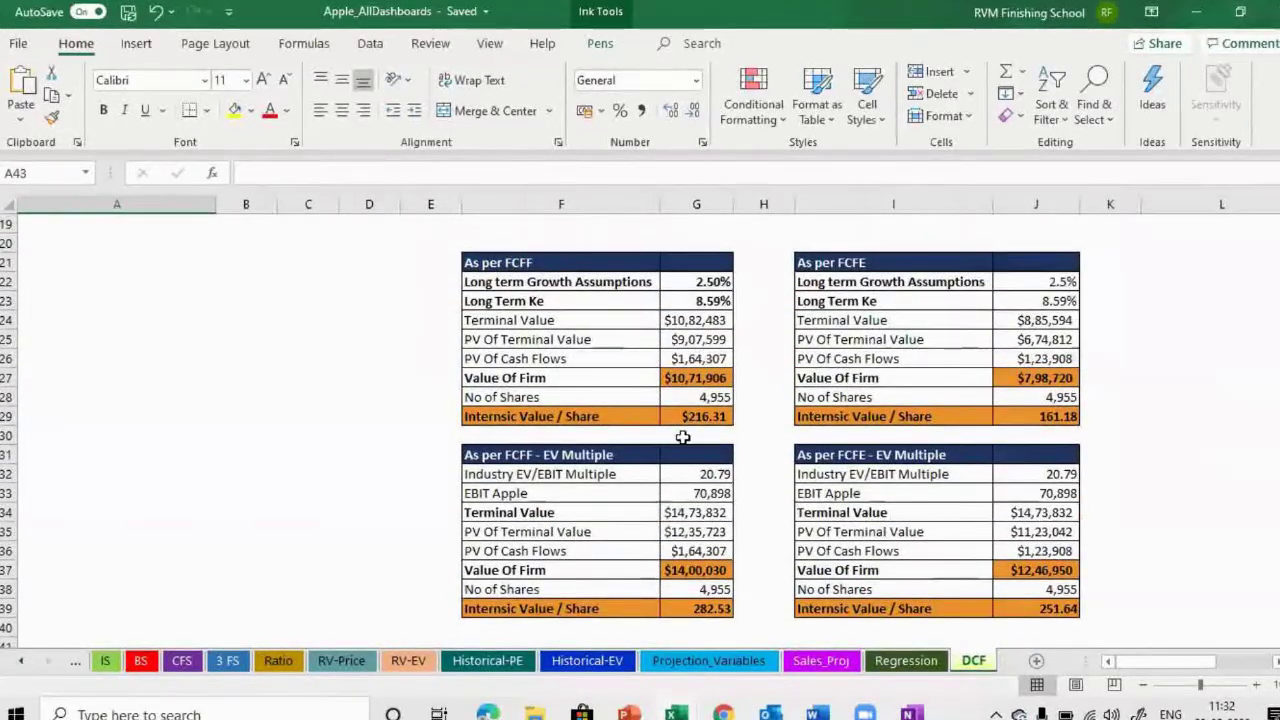
{"action": "left_click", "coordinate": [705, 418]}
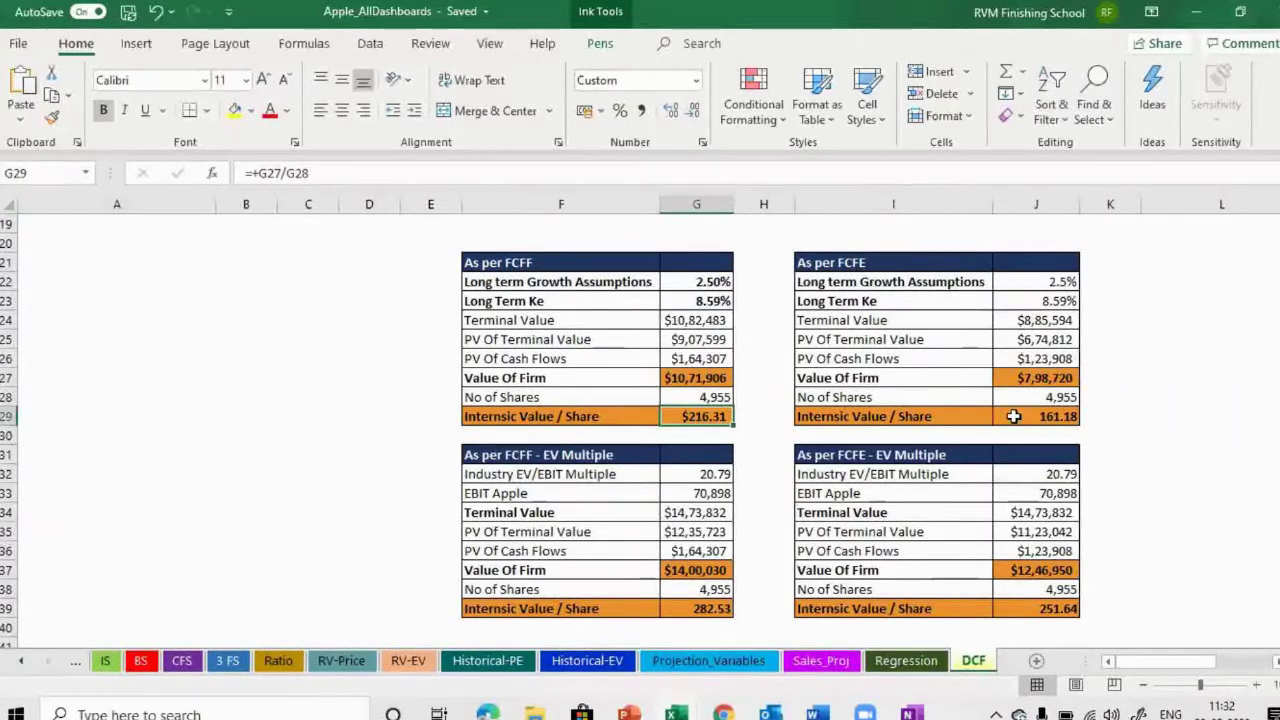
{"action": "left_click", "coordinate": [711, 604]}
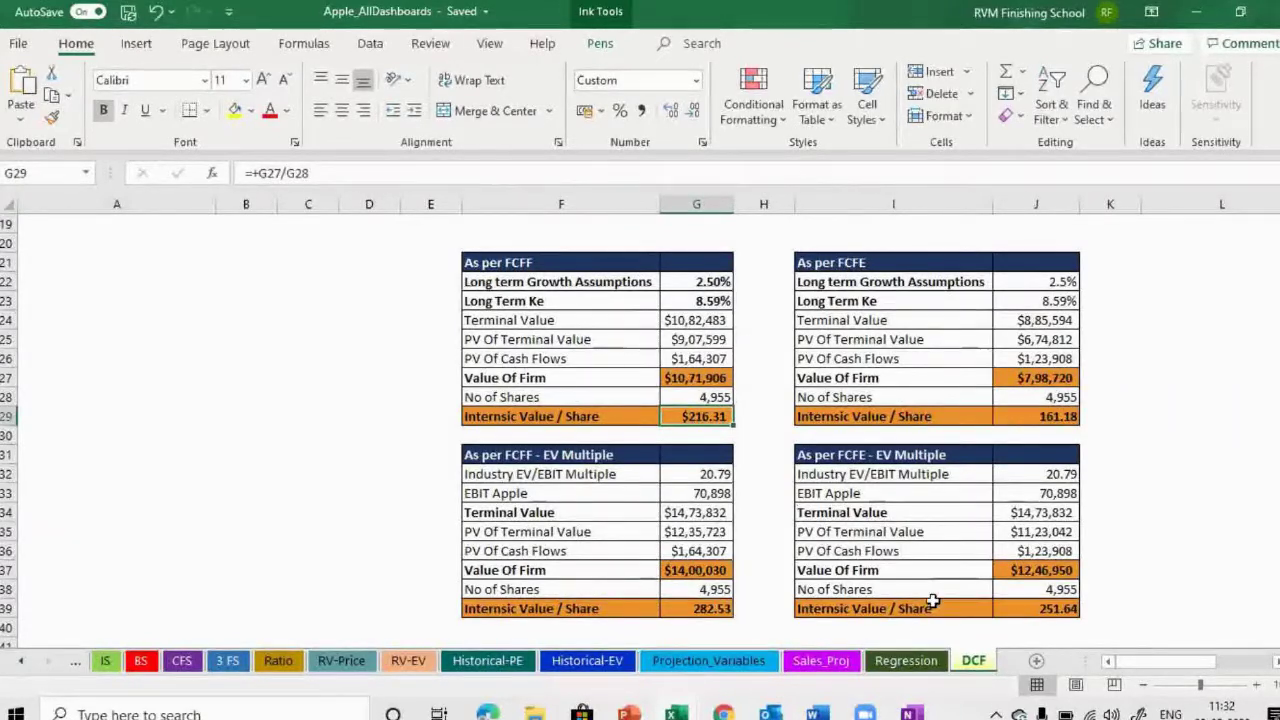
{"action": "left_click", "coordinate": [996, 610]}
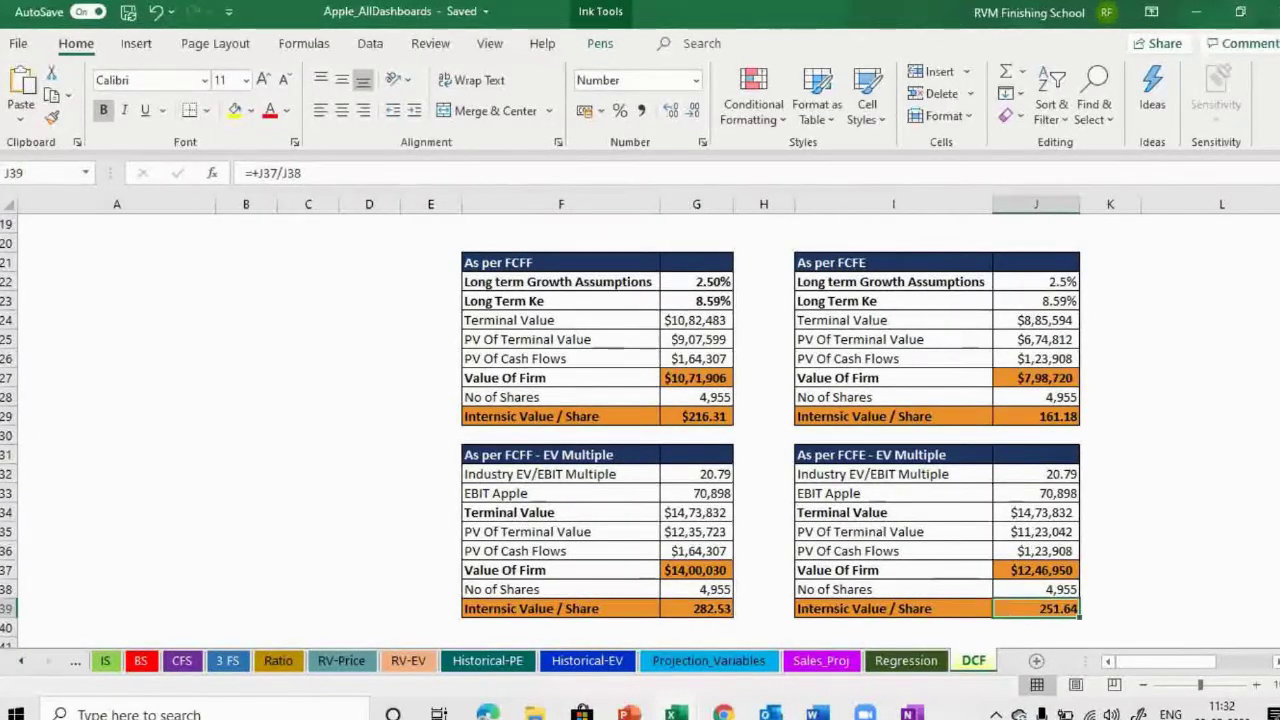
Examine the FCFF and FCFE sensitivity analysis tables below the valuations on the DCF sheet.
{"action": "scroll", "coordinate": [770, 430], "scroll_direction": "down", "scroll_amount": 1}
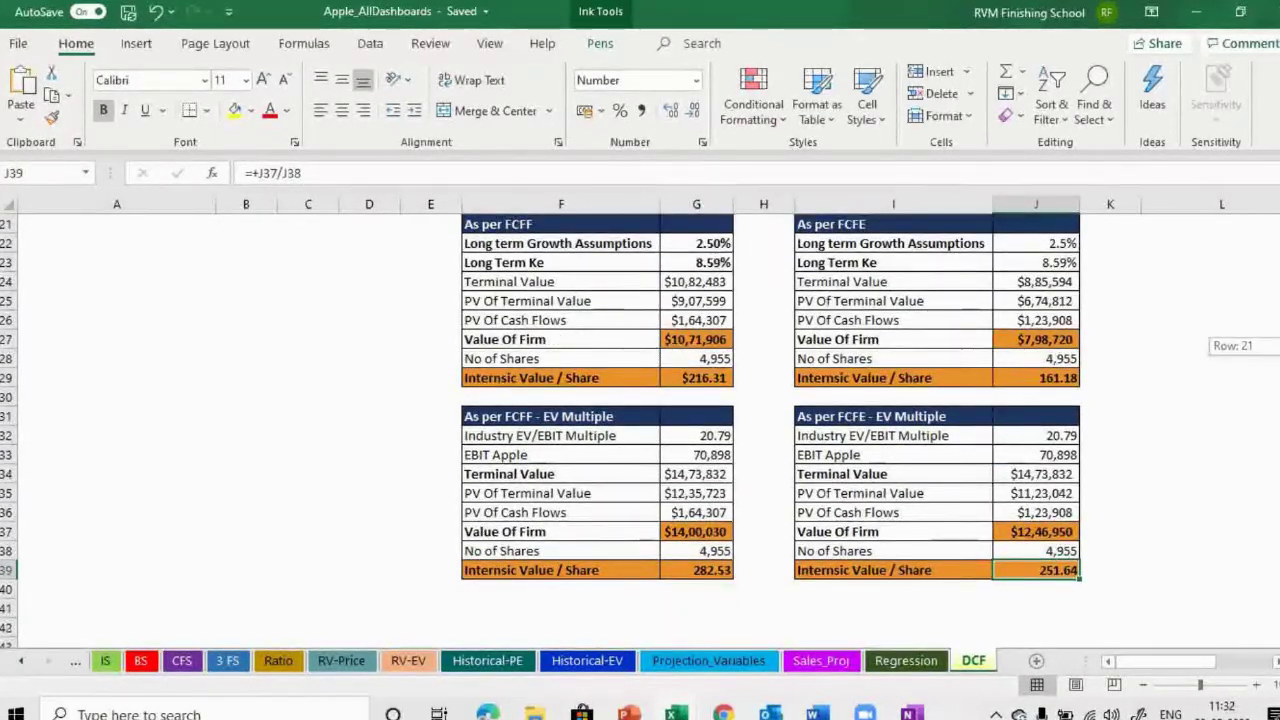
{"action": "scroll", "coordinate": [770, 430], "scroll_direction": "down", "scroll_amount": 2}
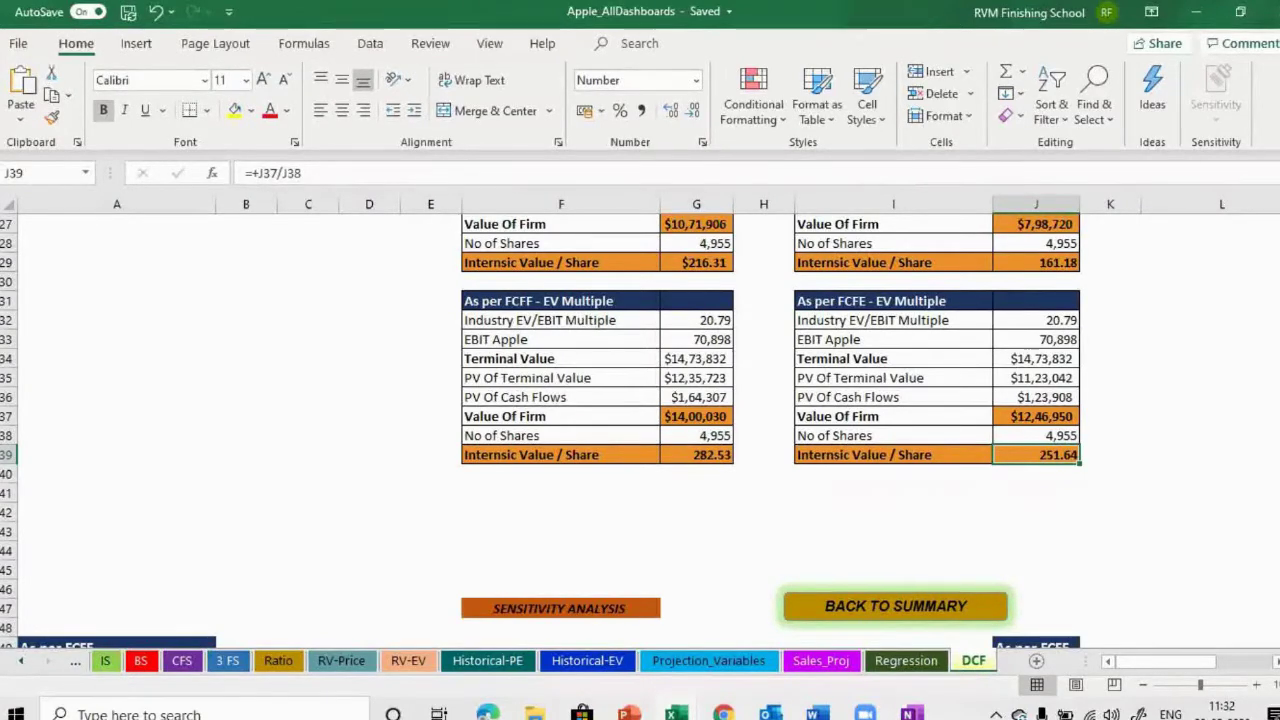
{"action": "left_click_drag", "start_coordinate": [1279, 387], "coordinate": [1279, 389]}
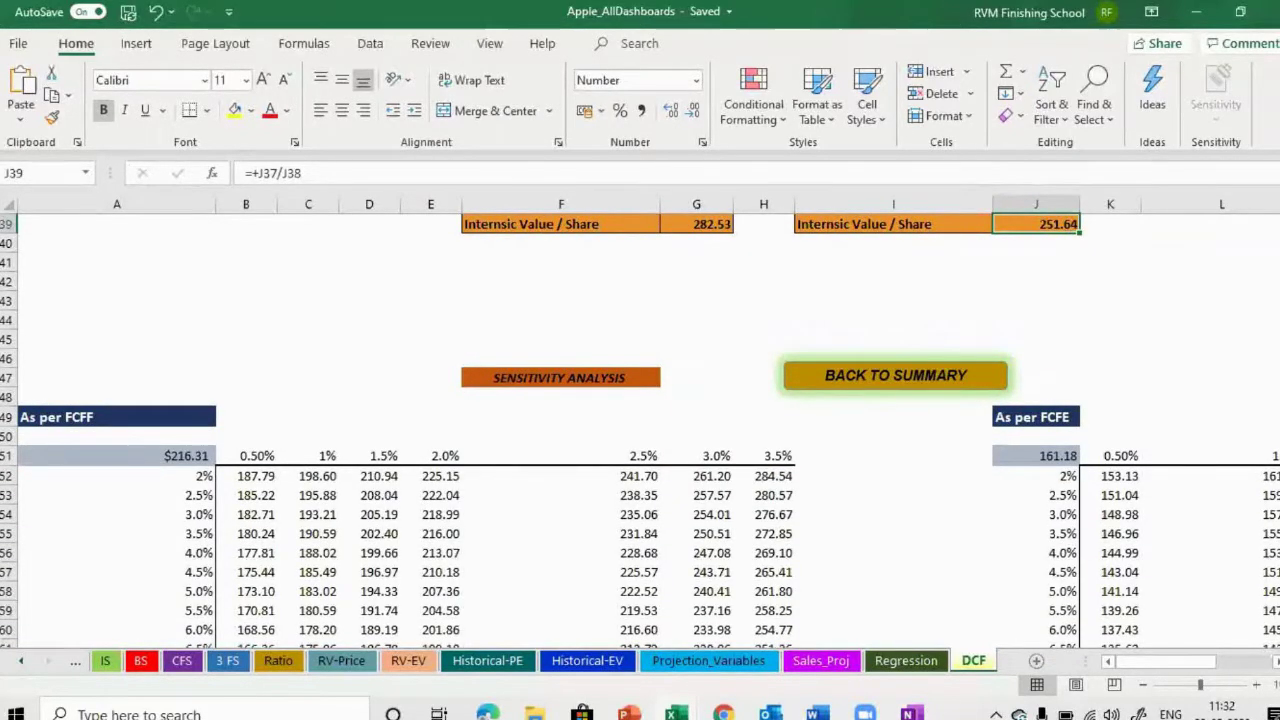
{"action": "left_click_drag", "start_coordinate": [1279, 453], "coordinate": [1279, 477]}
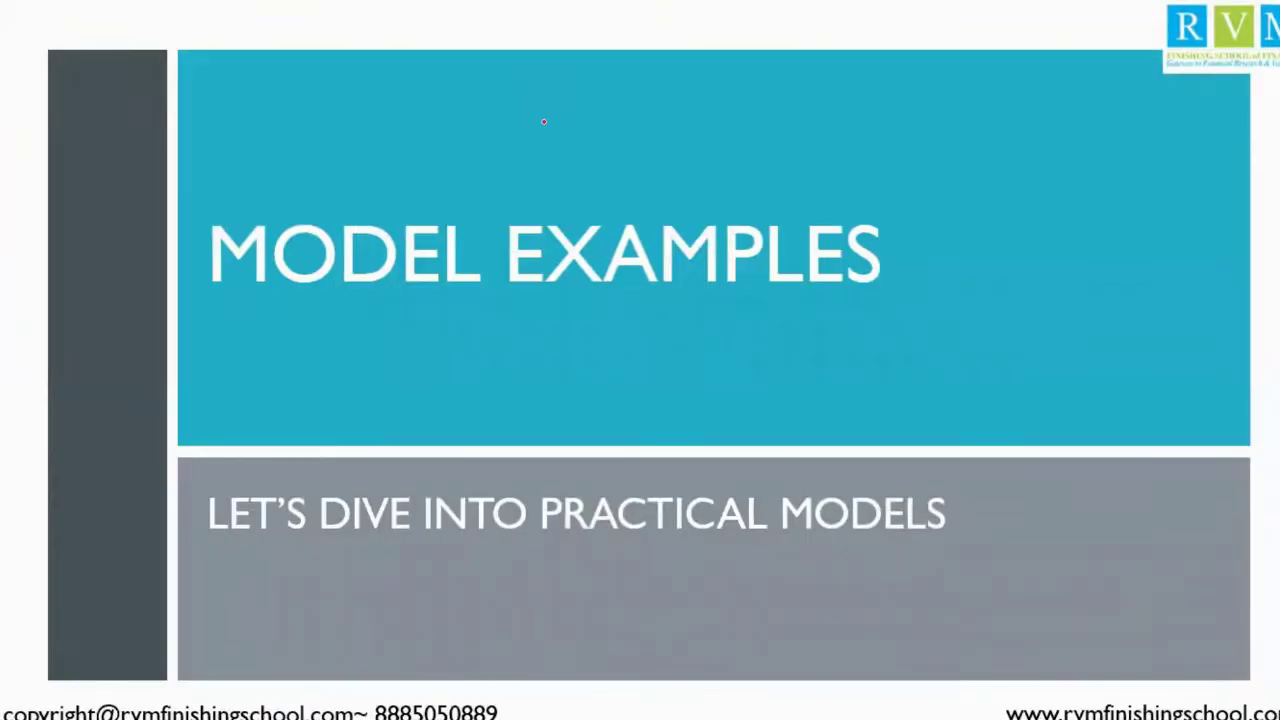
Switch to the Model Examples slide and handwrite "Unit Matrix" and "Case Study" in red above its title, underlining both.
{"action": "left_click_drag", "start_coordinate": [587, 127], "coordinate": [630, 116]}
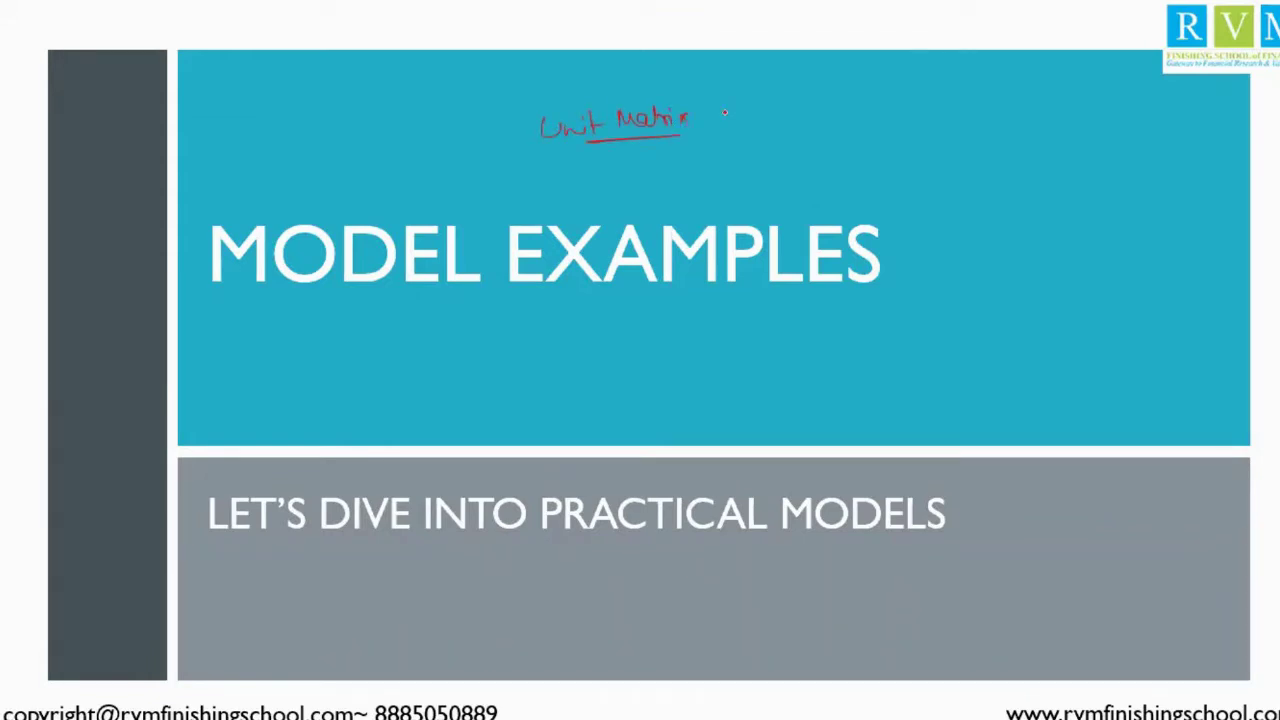
{"action": "left_click_drag", "start_coordinate": [792, 110], "coordinate": [857, 132]}
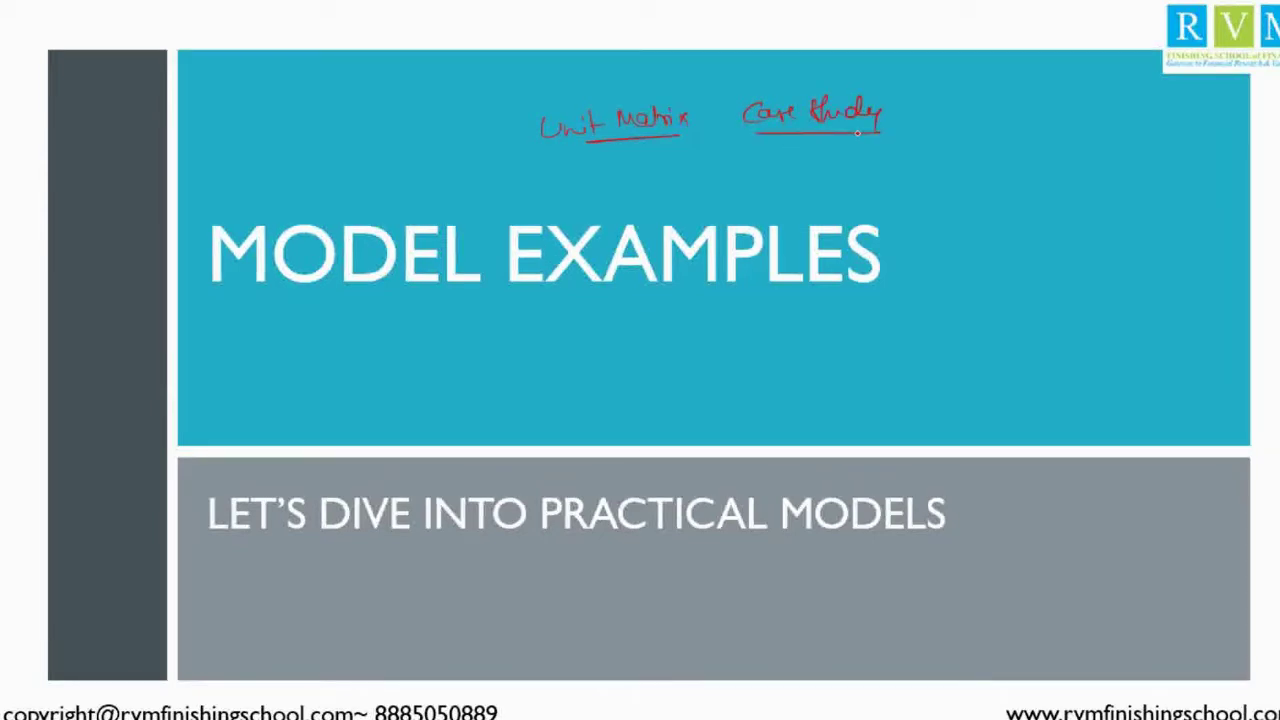